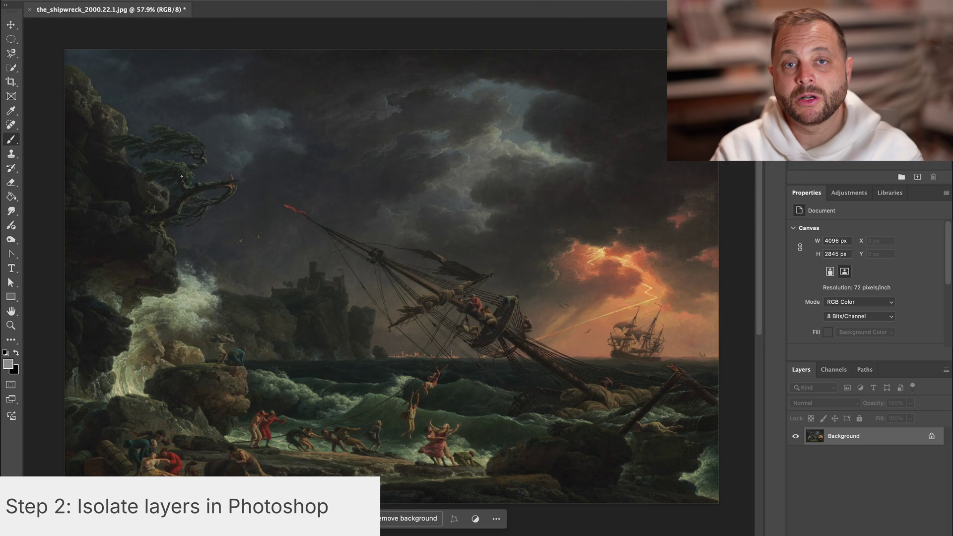
Duplicate the Background layer as 'Background copy' above the original.
{"action": "right_click", "coordinate": [891, 437]}
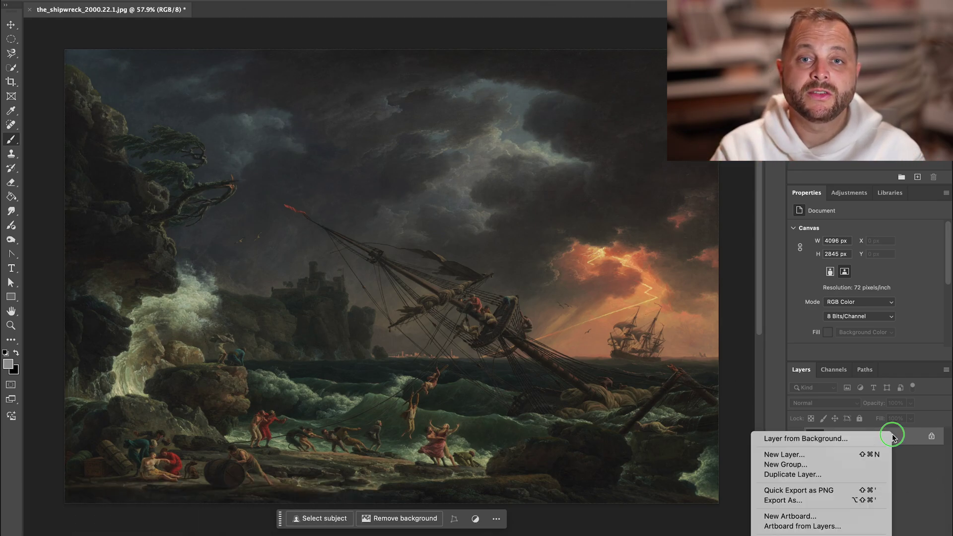
{"action": "left_click", "coordinate": [868, 474]}
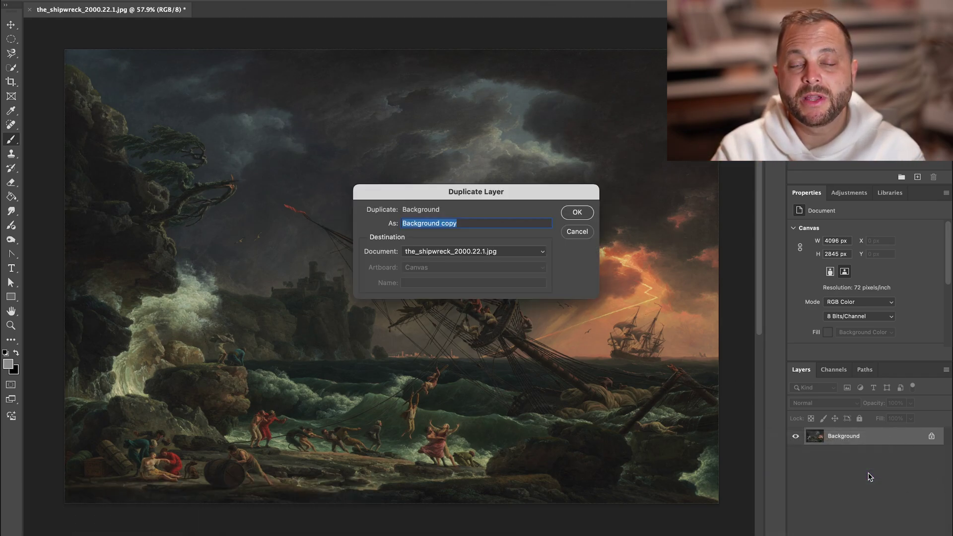
{"action": "left_click", "coordinate": [576, 211]}
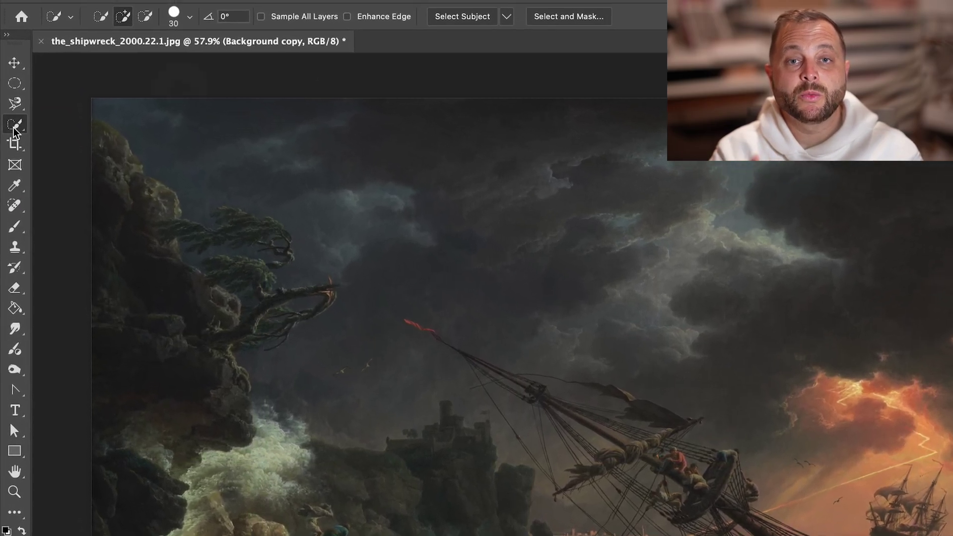
Select the bottom foreground shore with the Quick Selection and Lasso tools.
{"action": "left_click", "coordinate": [11, 69]}
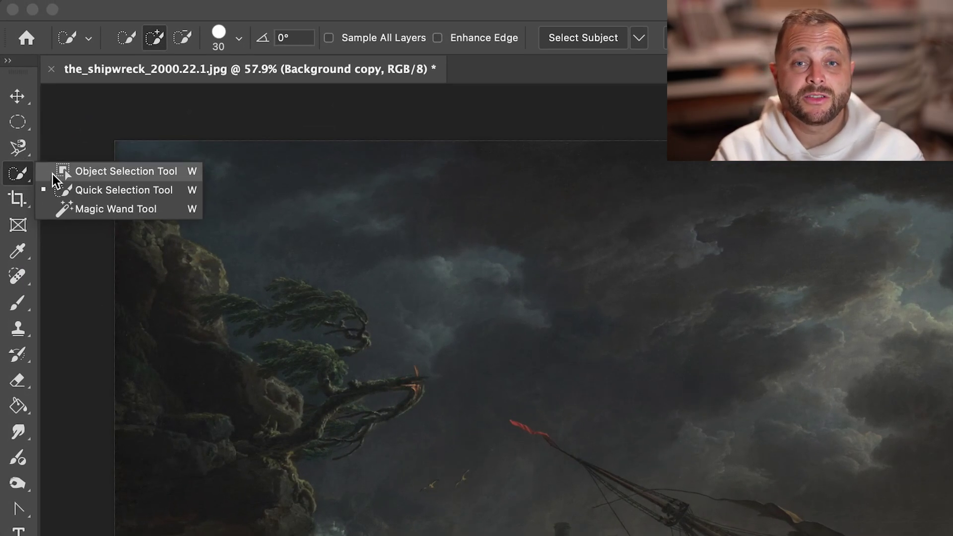
{"action": "left_click", "coordinate": [24, 150]}
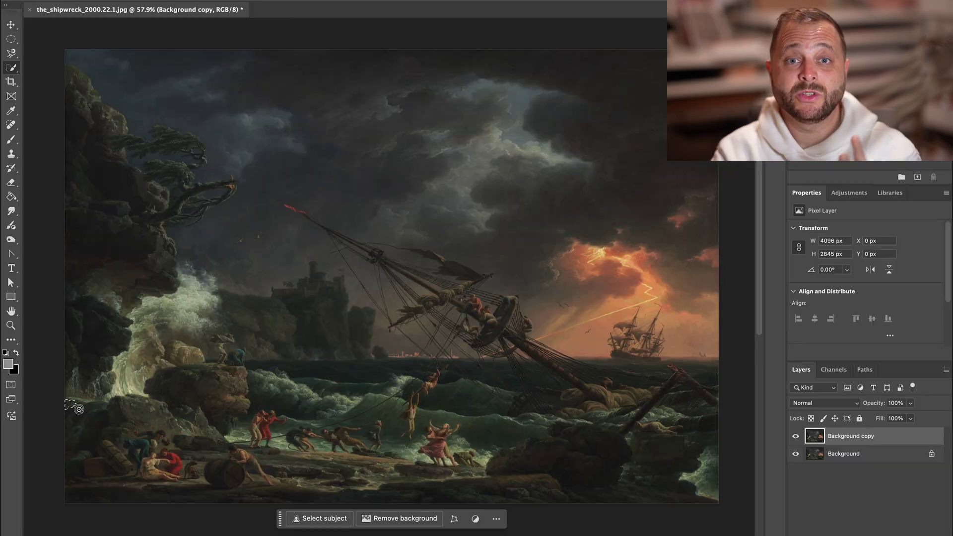
{"action": "left_click_drag", "start_coordinate": [167, 437], "coordinate": [178, 454]}
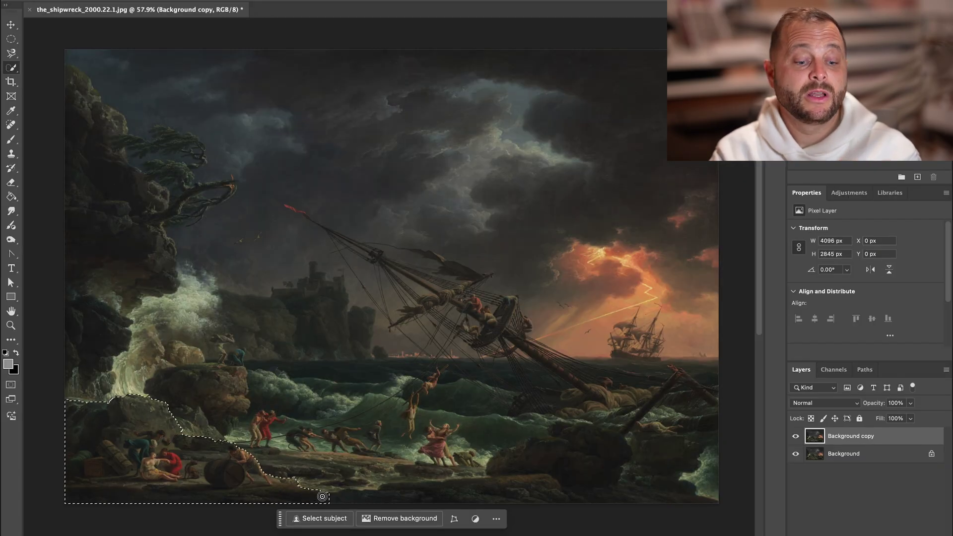
{"action": "mouse_move", "coordinate": [322, 496]}
{"action": "left_mouse_down"}
{"action": "mouse_move", "coordinate": [524, 486]}
{"action": "mouse_move", "coordinate": [542, 461]}
{"action": "left_mouse_up"}
{"action": "key", "text": "ctrl+1"}
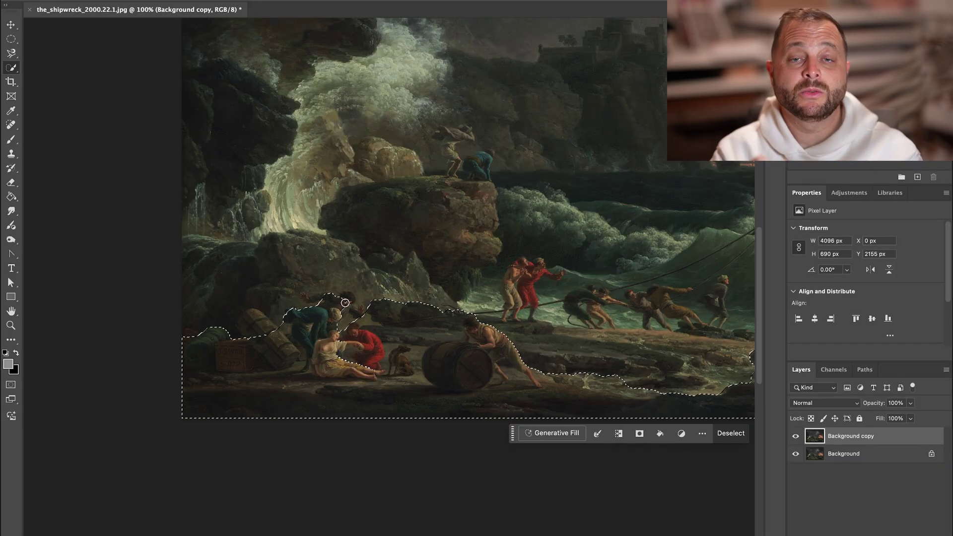
{"action": "scroll", "coordinate": [345, 302], "scroll_direction": "up", "scroll_amount": 10, "text": "alt"}
{"action": "key", "text": "l"}
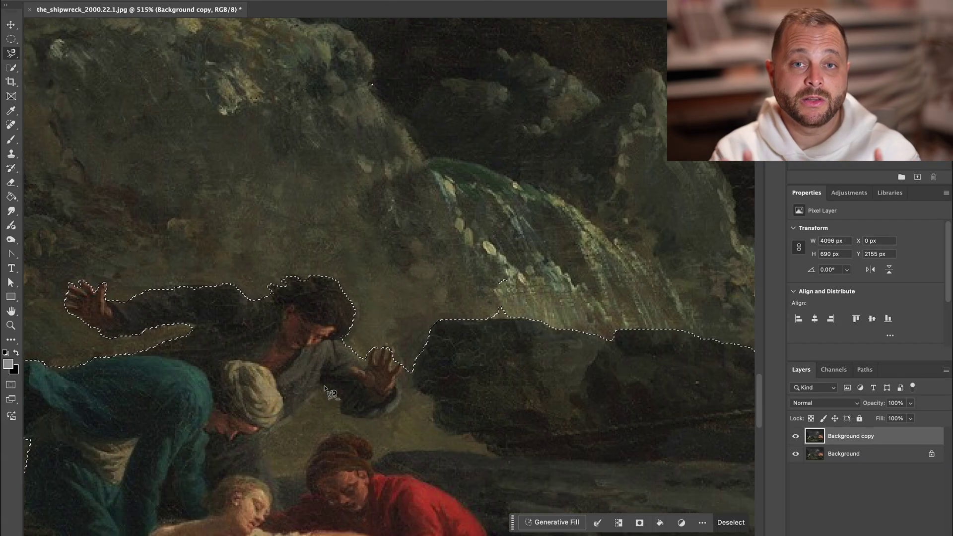
{"action": "scroll", "coordinate": [330, 393], "scroll_direction": "down", "scroll_amount": 10, "text": "alt"}
{"action": "scroll", "coordinate": [203, 344], "scroll_direction": "up", "scroll_amount": 5, "text": "alt"}
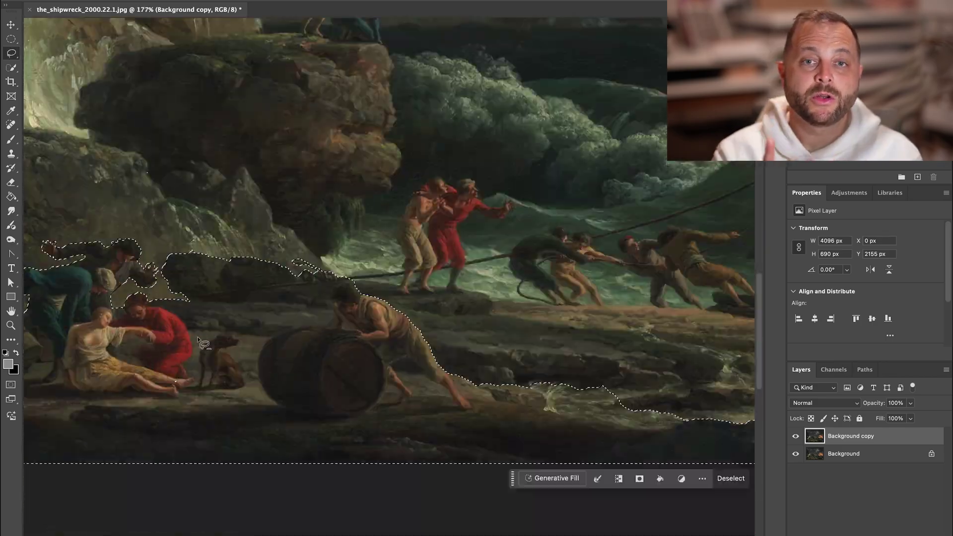
{"action": "scroll", "coordinate": [204, 344], "scroll_direction": "down", "scroll_amount": 6, "text": "alt"}
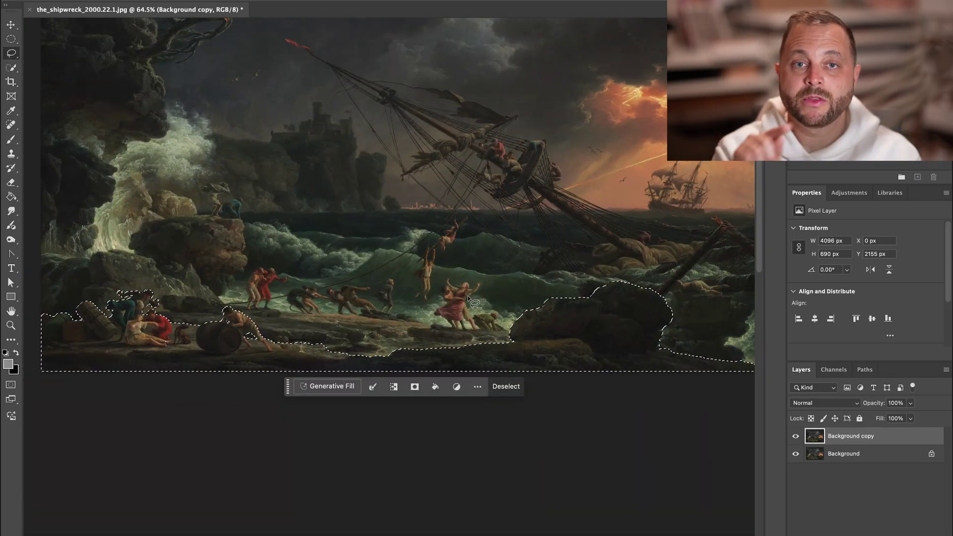
{"action": "scroll", "coordinate": [469, 299], "scroll_direction": "down", "scroll_amount": 2, "text": "alt"}
Duplicate Background copy as 'Background copy 2' and invert the selection to the upper area.
{"action": "right_click", "coordinate": [875, 439]}
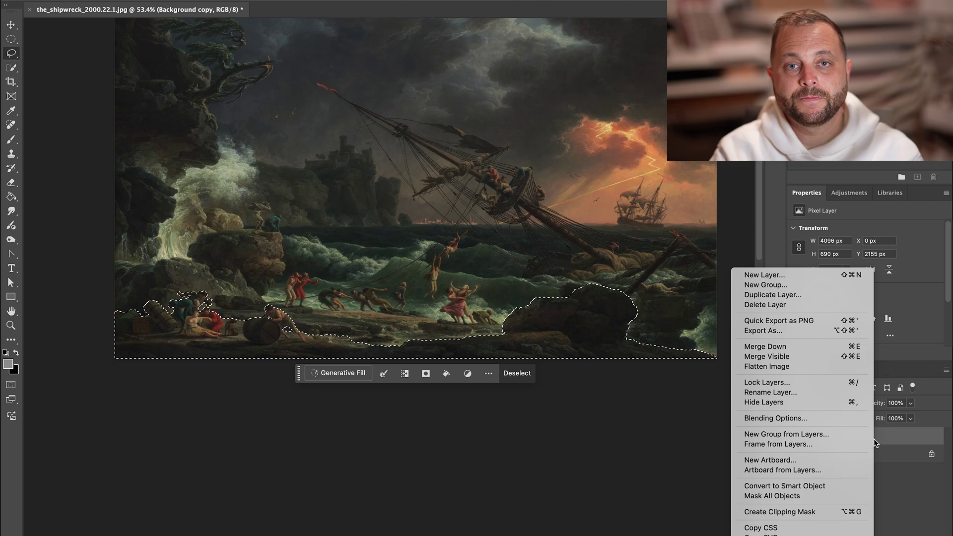
{"action": "left_click", "coordinate": [822, 296]}
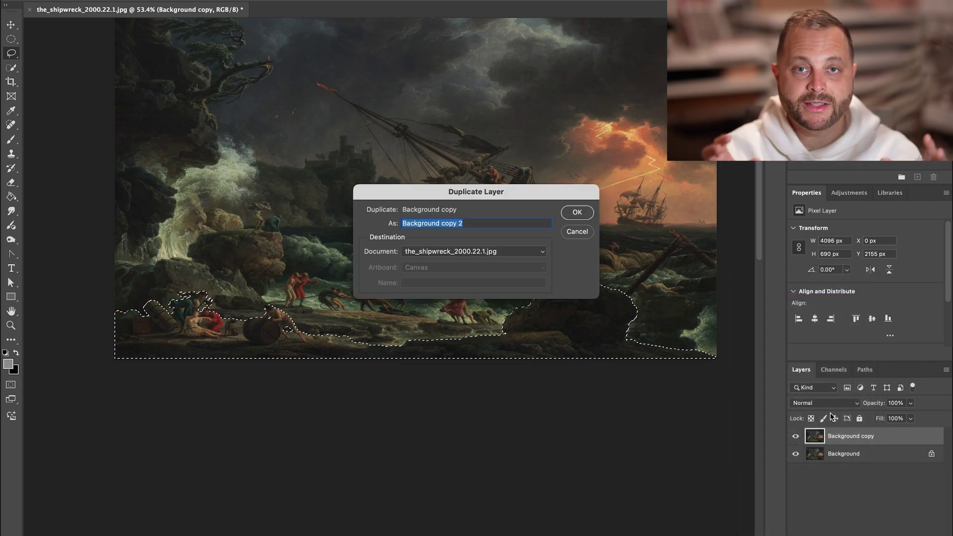
{"action": "left_click", "coordinate": [581, 215]}
{"action": "right_click", "coordinate": [592, 268]}
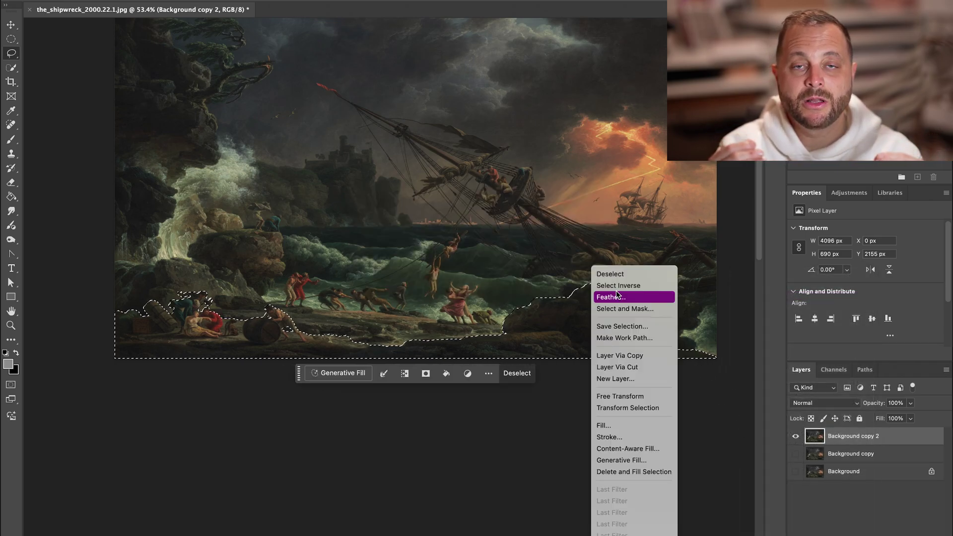
{"action": "left_click", "coordinate": [618, 286]}
Clear everything above the shore on Background copy 2, then hide it and show Background copy.
{"action": "key", "text": "Delete"}
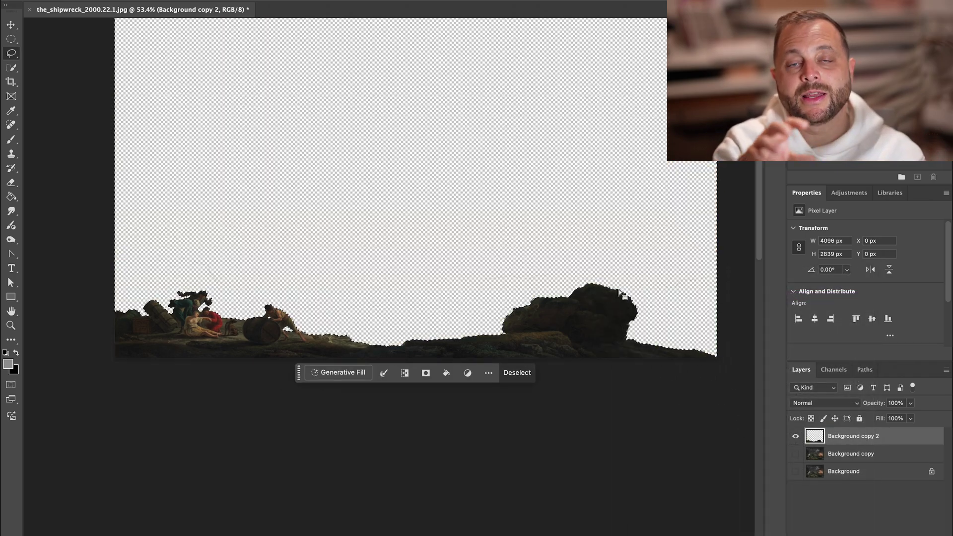
{"action": "left_click", "coordinate": [795, 453], "text": "alt"}
{"action": "left_click", "coordinate": [855, 453]}
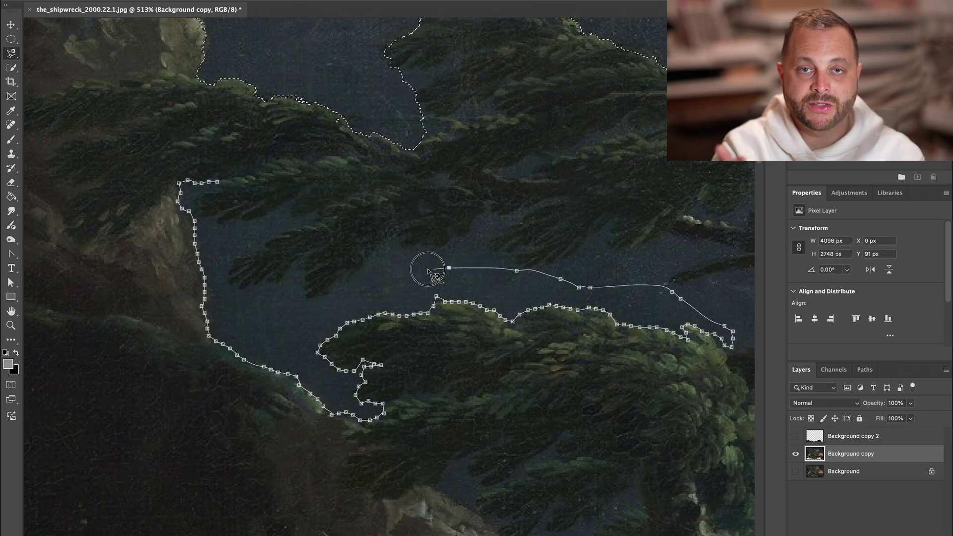
Outline the mid-ground figures and ledge, then delete the sea and sky from Background copy 3.
{"action": "left_click", "coordinate": [199, 215]}
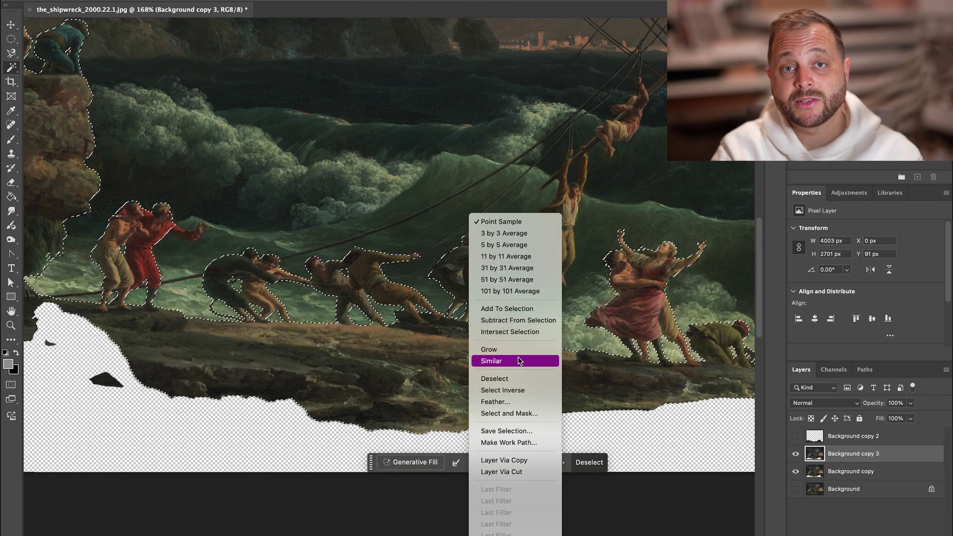
{"action": "left_click", "coordinate": [503, 390]}
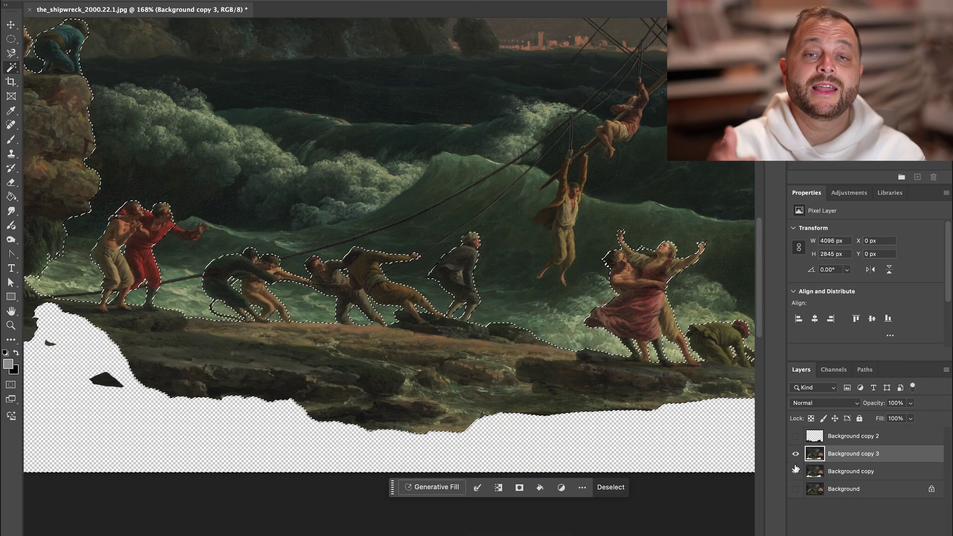
{"action": "left_click", "coordinate": [796, 471]}
{"action": "key", "text": "Delete"}
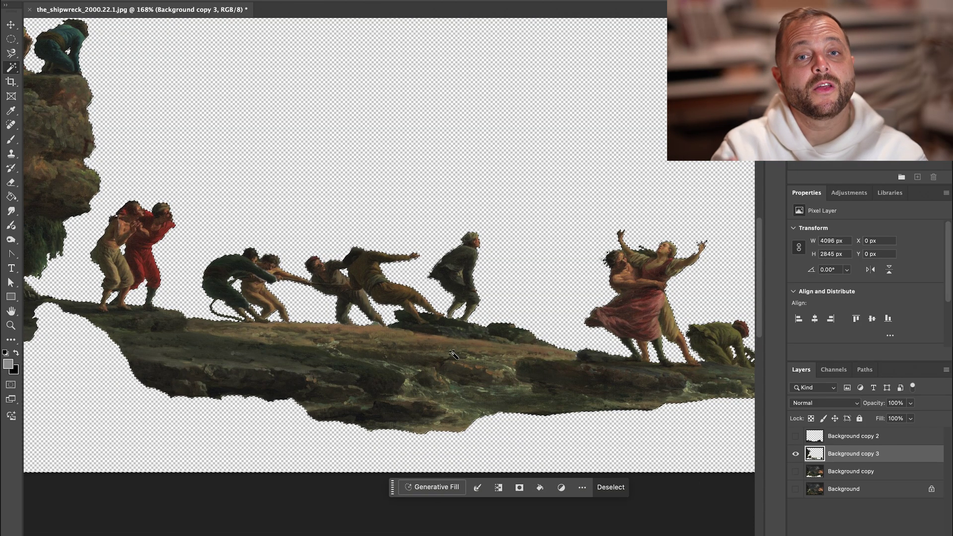
Delete the figures and ledge from Background copy, leaving them only on Background copy 3.
{"action": "left_click", "coordinate": [796, 453]}
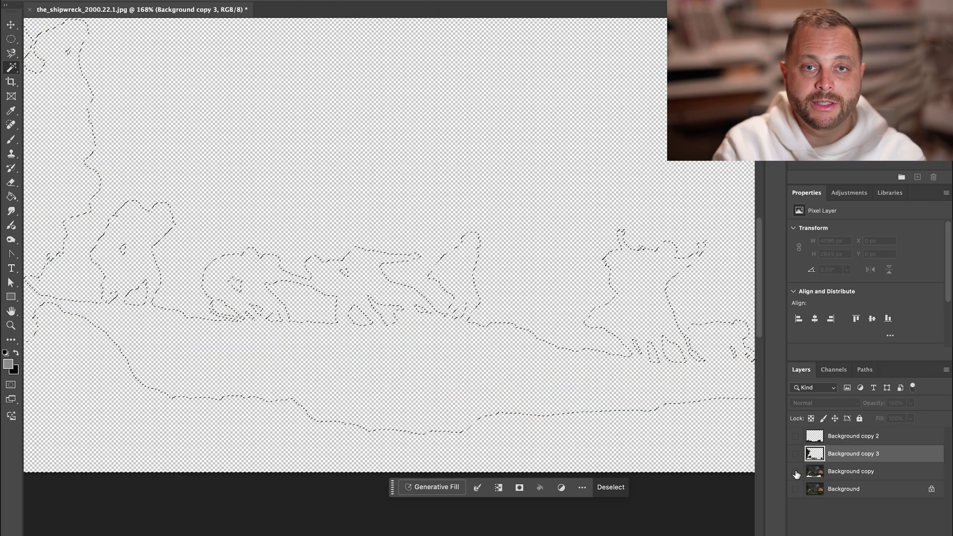
{"action": "left_click", "coordinate": [796, 471]}
{"action": "left_click", "coordinate": [844, 471]}
{"action": "key", "text": "m"}
{"action": "right_click", "coordinate": [401, 269]}
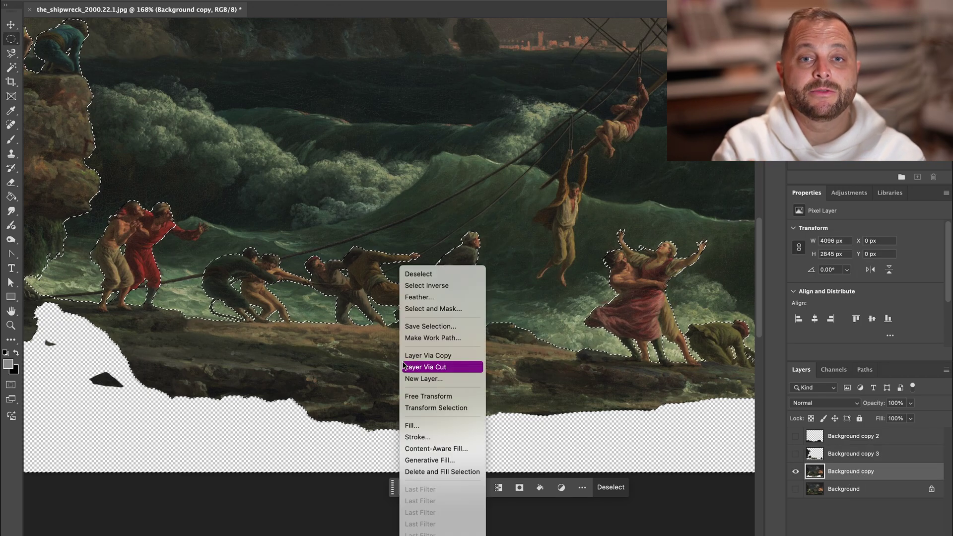
{"action": "left_click", "coordinate": [425, 285]}
{"action": "key", "text": "Delete"}
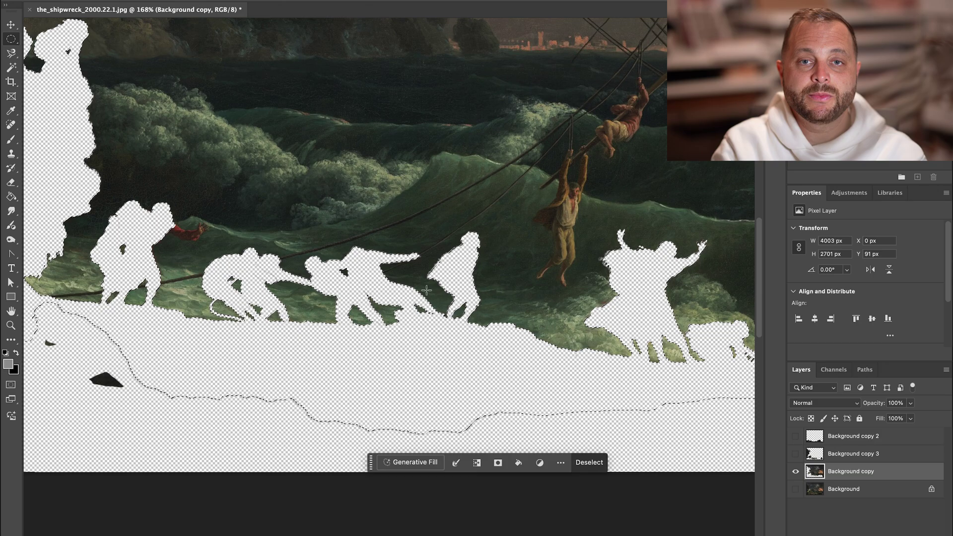
{"action": "scroll", "coordinate": [426, 289], "scroll_direction": "down", "scroll_amount": 3, "text": "alt"}
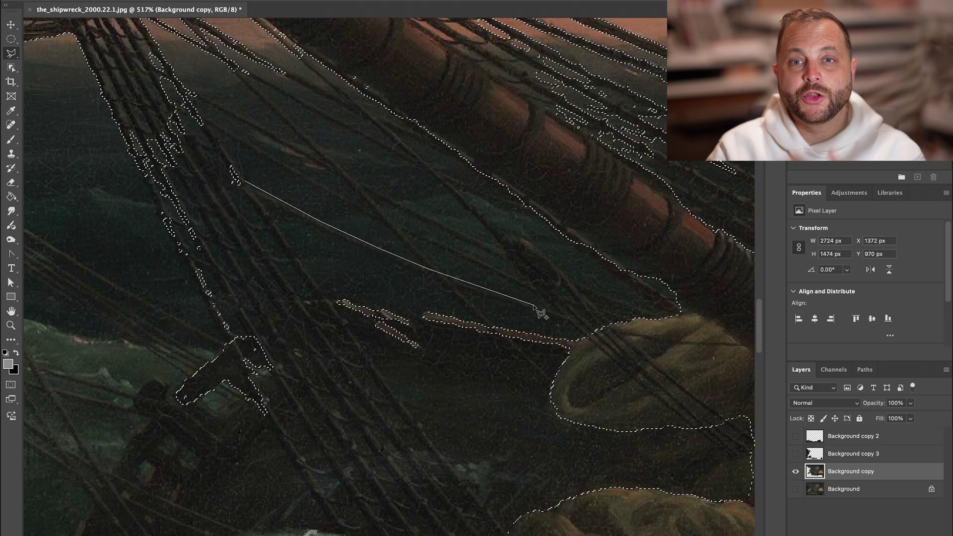
Add the ship's rigging and rope lines to the selection with polygonal outlines, trimming near the spray.
{"action": "left_click", "coordinate": [571, 320]}
{"action": "left_click", "coordinate": [417, 273]}
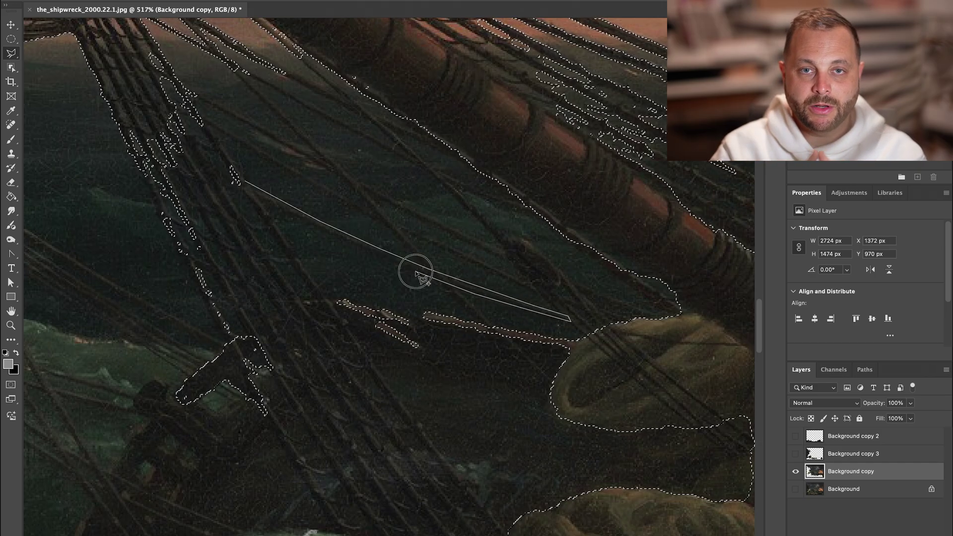
{"action": "double_click", "coordinate": [273, 201]}
{"action": "scroll", "coordinate": [277, 201], "scroll_direction": "down", "scroll_amount": 1, "text": "alt"}
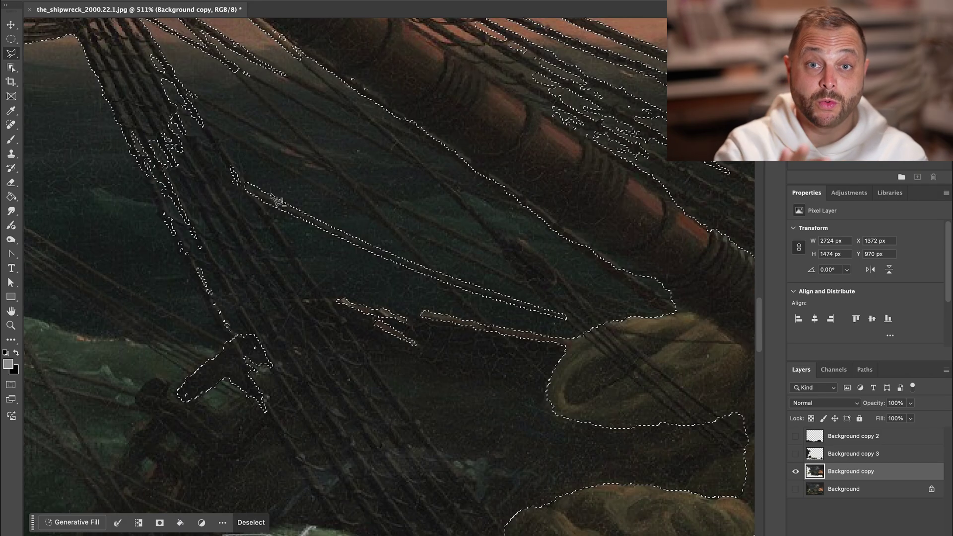
{"action": "scroll", "coordinate": [276, 201], "scroll_direction": "down", "scroll_amount": 1, "text": "alt"}
{"action": "left_click", "coordinate": [236, 79]}
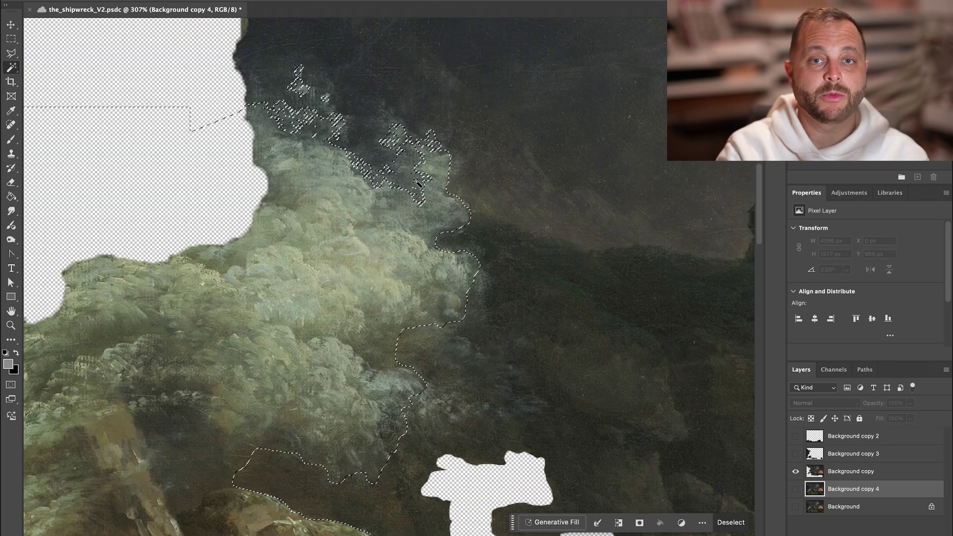
{"action": "left_click", "coordinate": [418, 184], "text": "alt"}
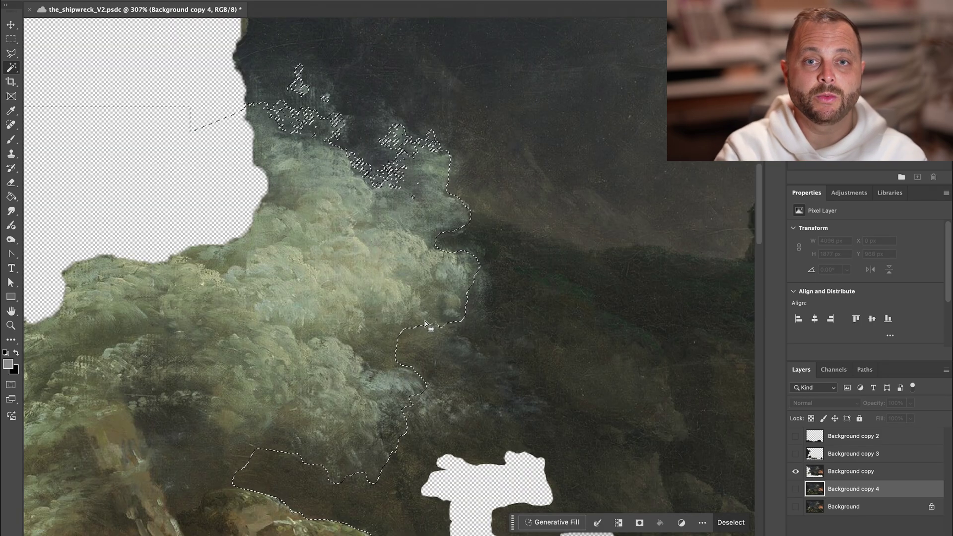
Extend the selection along the lower left and hide several isolated layers at once.
{"action": "mouse_move", "coordinate": [410, 354]}
{"action": "left_mouse_down"}
{"action": "mouse_move", "coordinate": [392, 436]}
{"action": "mouse_move", "coordinate": [297, 425]}
{"action": "left_mouse_up"}
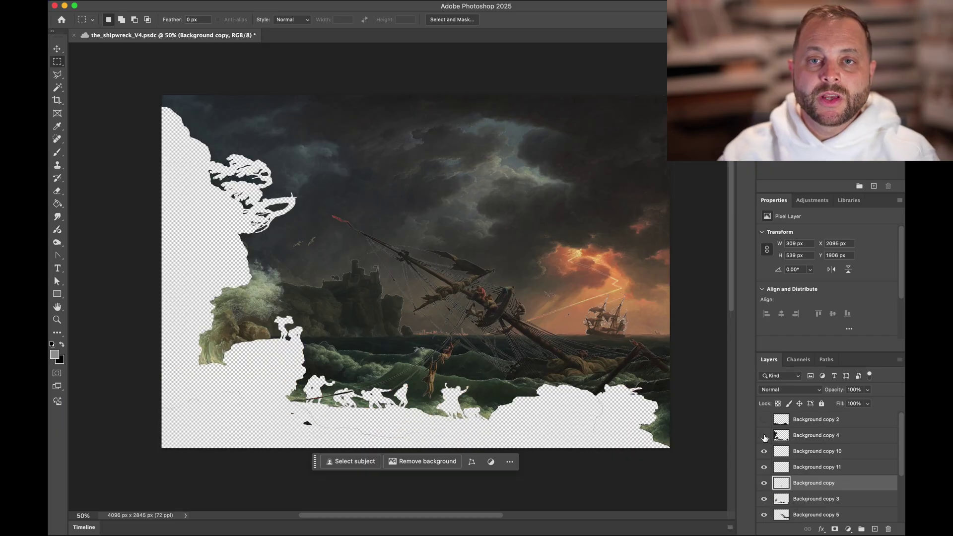
{"action": "left_click_drag", "start_coordinate": [764, 479], "coordinate": [765, 450]}
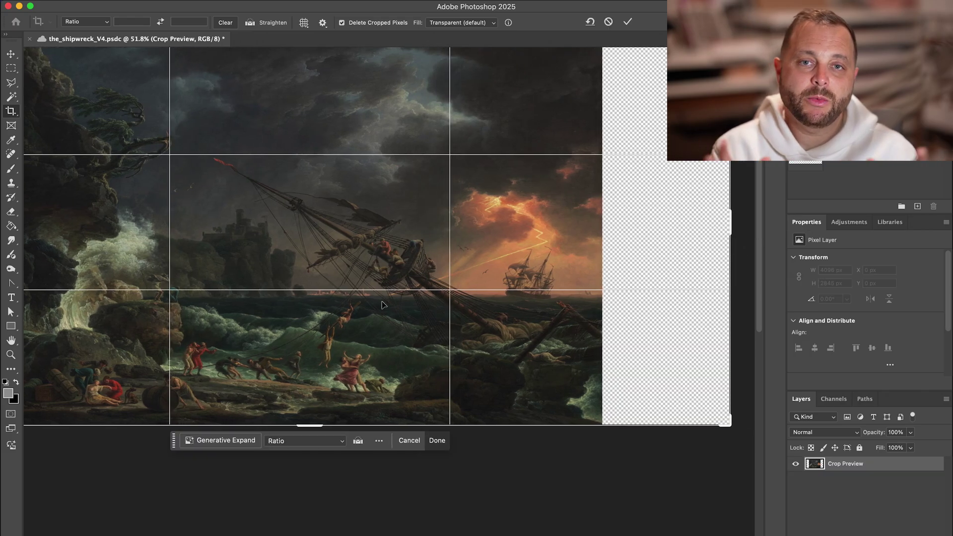
Extend the crop box's bottom edge to about 3537 px, adding a transparent margin below.
{"action": "scroll", "coordinate": [384, 304], "scroll_direction": "down", "scroll_amount": 3}
{"action": "left_click_drag", "start_coordinate": [320, 359], "coordinate": [317, 412]}
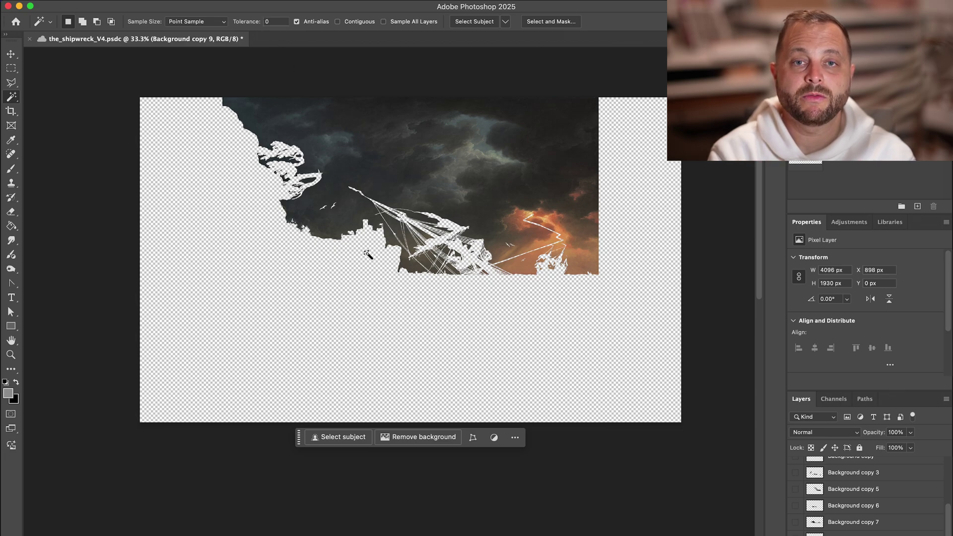
Select the sky layer's empty transparent area and generate fill content into it.
{"action": "left_click", "coordinate": [427, 358]}
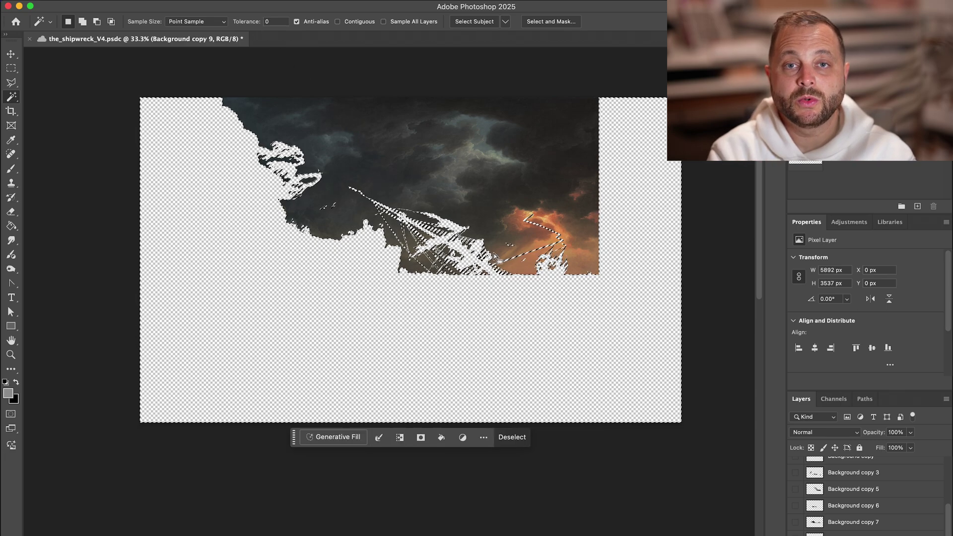
{"action": "scroll", "coordinate": [390, 307], "scroll_direction": "up", "scroll_amount": 3, "text": "alt"}
{"action": "scroll", "coordinate": [544, 226], "scroll_direction": "up", "scroll_amount": 2, "text": "alt"}
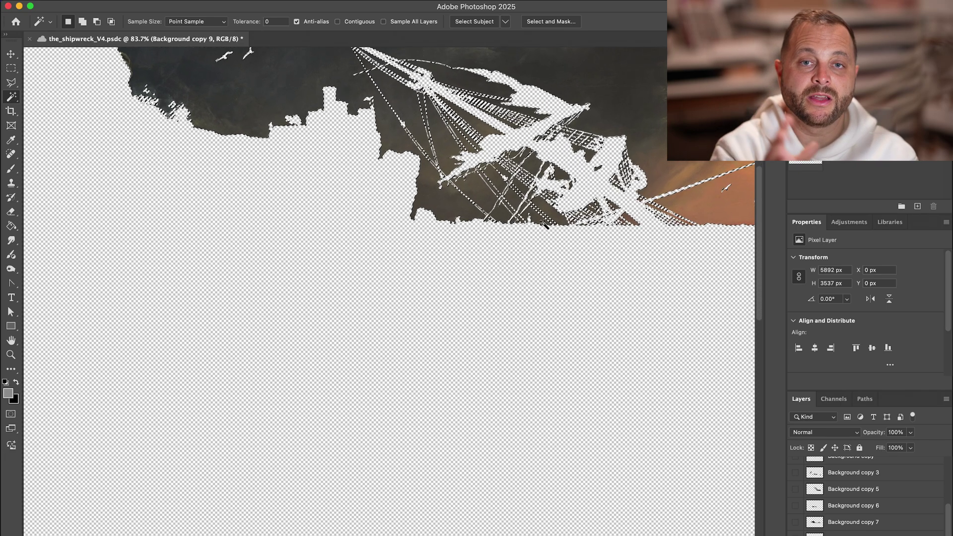
{"action": "scroll", "coordinate": [546, 226], "scroll_direction": "right", "scroll_amount": 2}
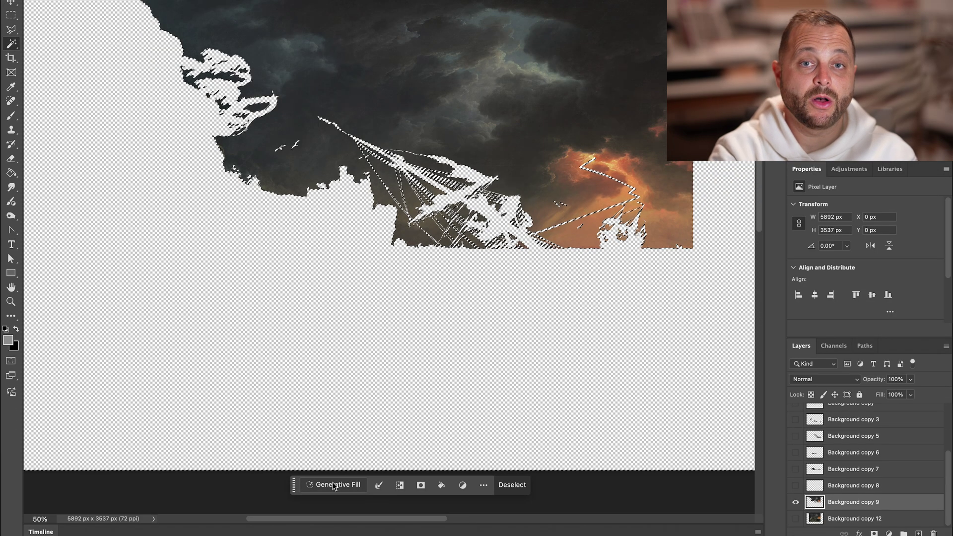
{"action": "left_click", "coordinate": [333, 485]}
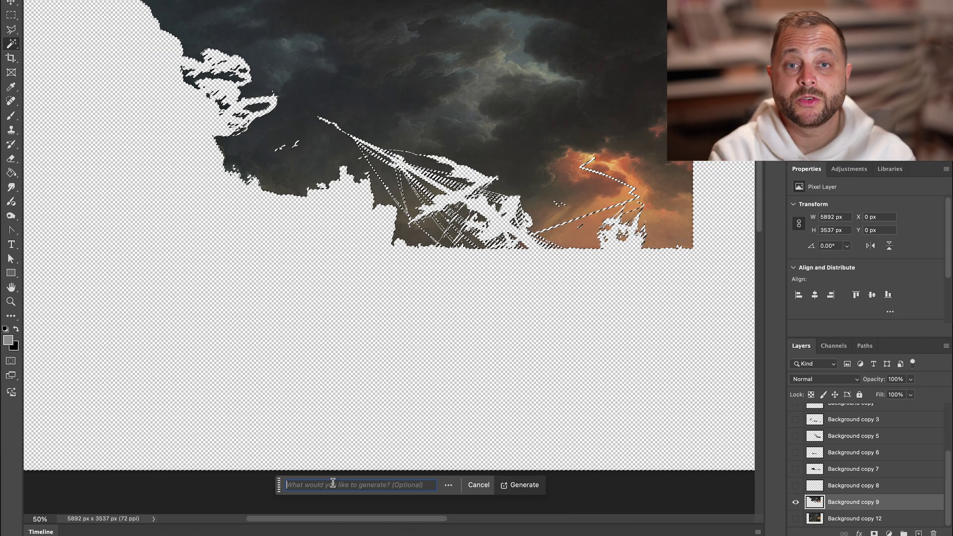
{"action": "left_click", "coordinate": [526, 486]}
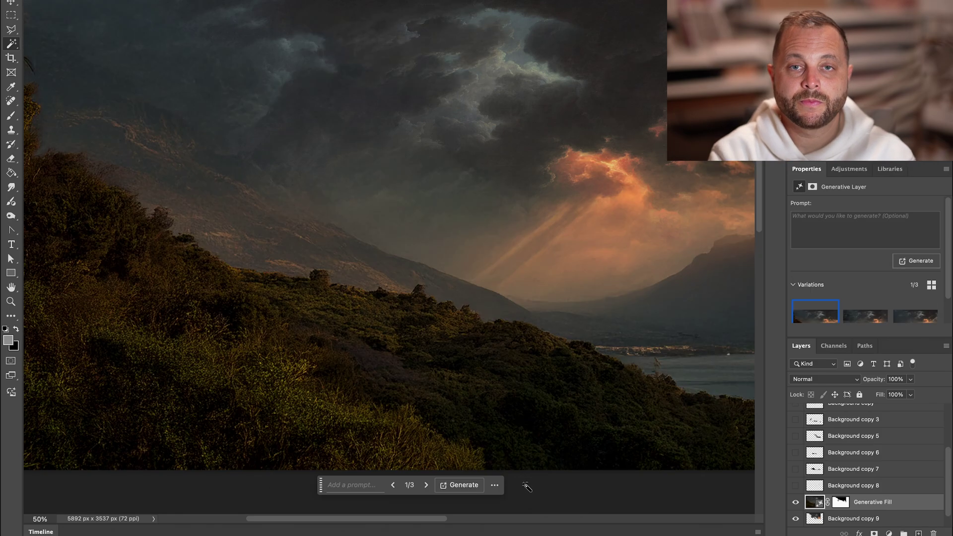
Compare the lightning and city Generative Fill variations.
{"action": "scroll", "coordinate": [812, 288], "scroll_direction": "down", "scroll_amount": 2}
{"action": "left_click", "coordinate": [865, 295]}
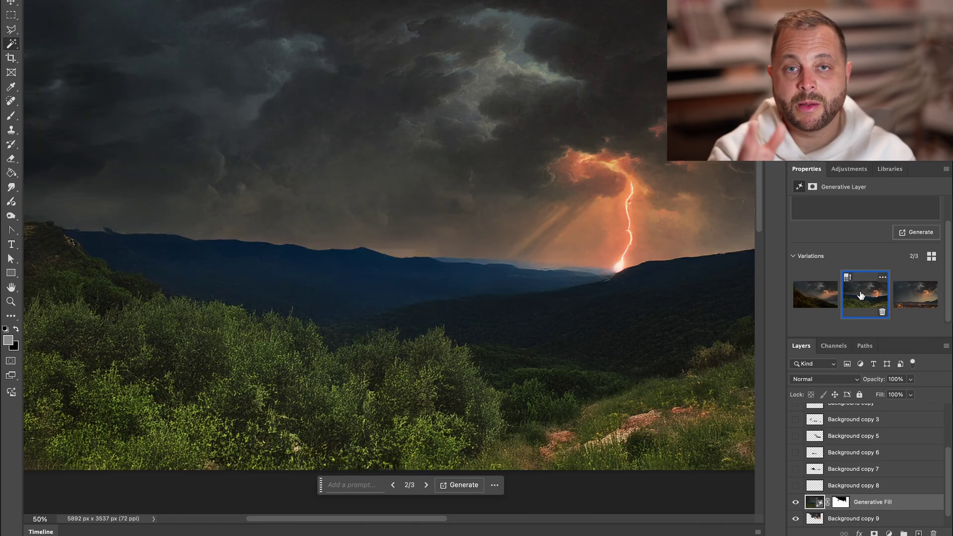
{"action": "left_click", "coordinate": [911, 298]}
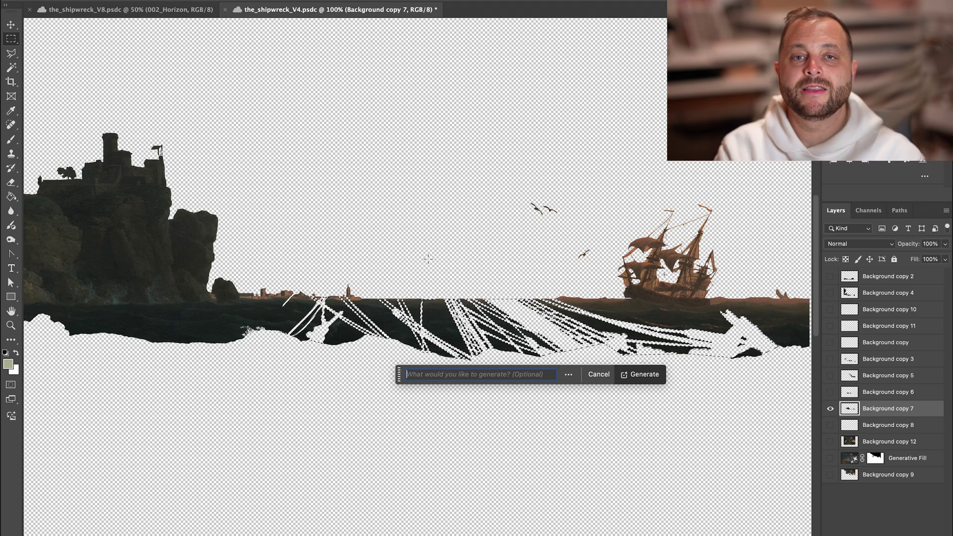
Generate water over the selected rigging shapes on Background copy 7.
{"action": "scroll", "coordinate": [428, 259], "scroll_direction": "right", "scroll_amount": 5}
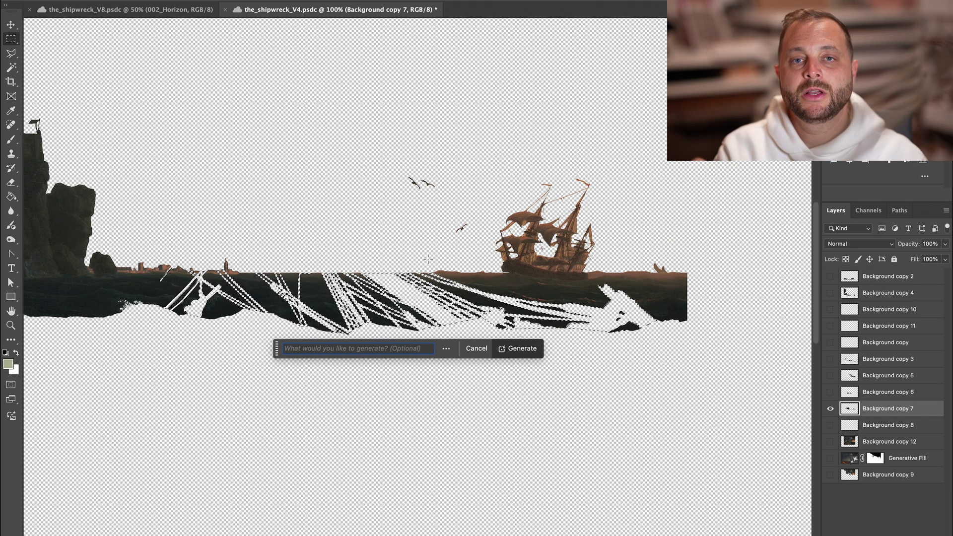
{"action": "scroll", "coordinate": [428, 259], "scroll_direction": "down", "scroll_amount": 1}
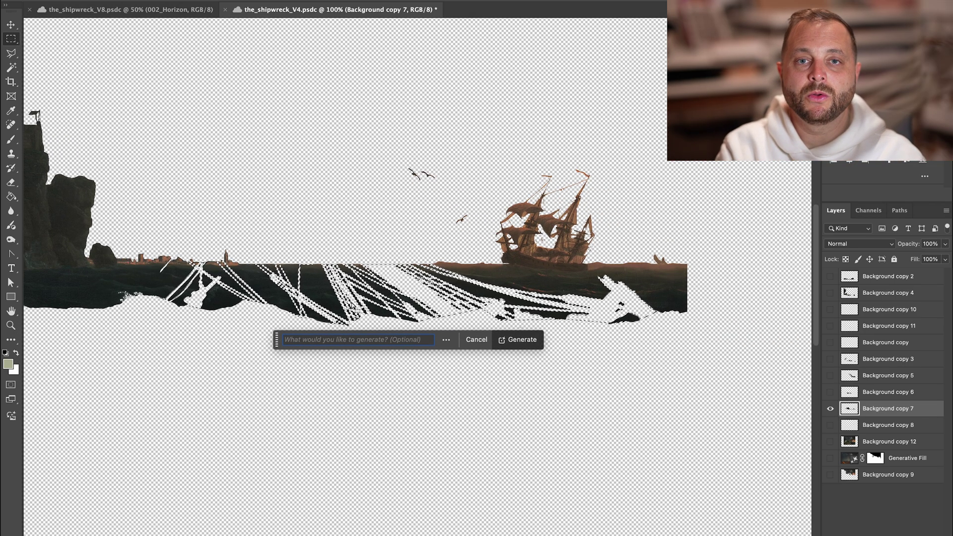
{"action": "left_click", "coordinate": [522, 341]}
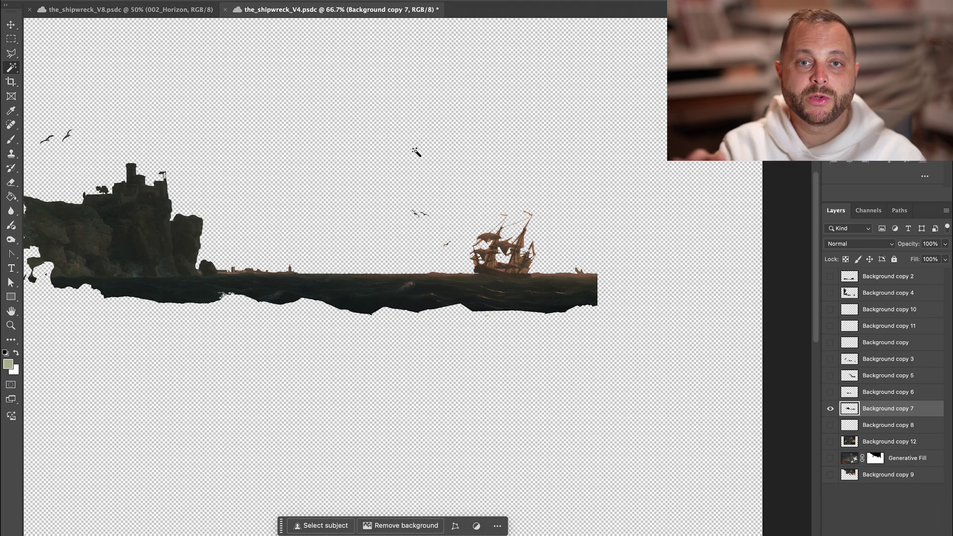
Select the layer's empty transparent region with Magic Wand and a rectangular marquee.
{"action": "left_click", "coordinate": [416, 152]}
{"action": "scroll", "coordinate": [416, 152], "scroll_direction": "up", "scroll_amount": 5}
{"action": "scroll", "coordinate": [416, 153], "scroll_direction": "right", "scroll_amount": 4}
{"action": "key", "text": "m"}
{"action": "left_click_drag", "start_coordinate": [663, 32], "coordinate": [436, 166]}
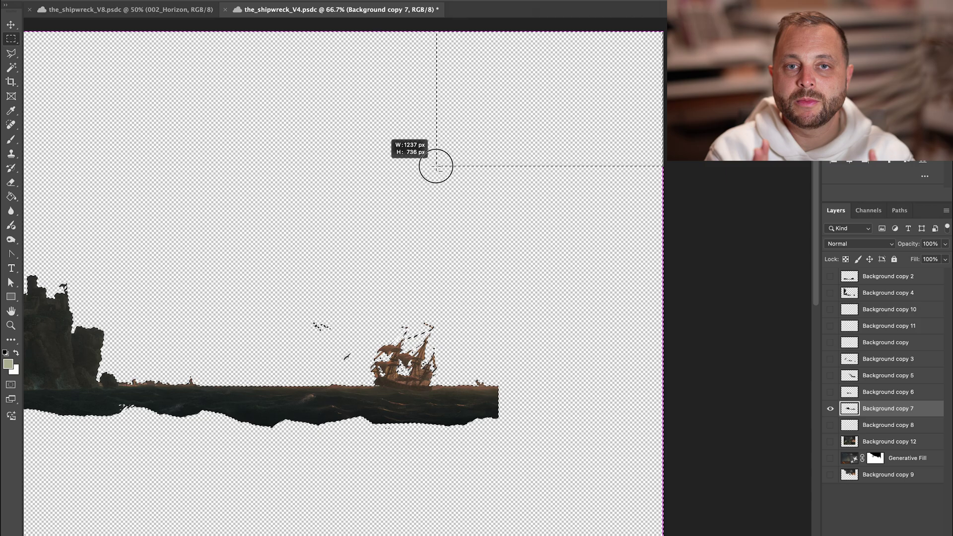
{"action": "left_click_drag", "start_coordinate": [303, 387], "coordinate": [303, 385]}
{"action": "scroll", "coordinate": [347, 382], "scroll_direction": "left", "scroll_amount": 10}
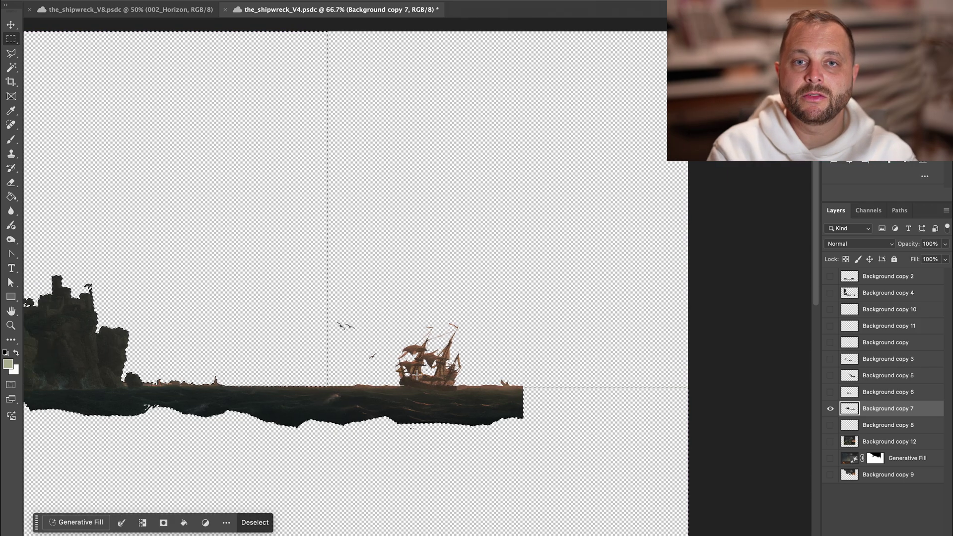
{"action": "scroll", "coordinate": [417, 375], "scroll_direction": "left", "scroll_amount": 5}
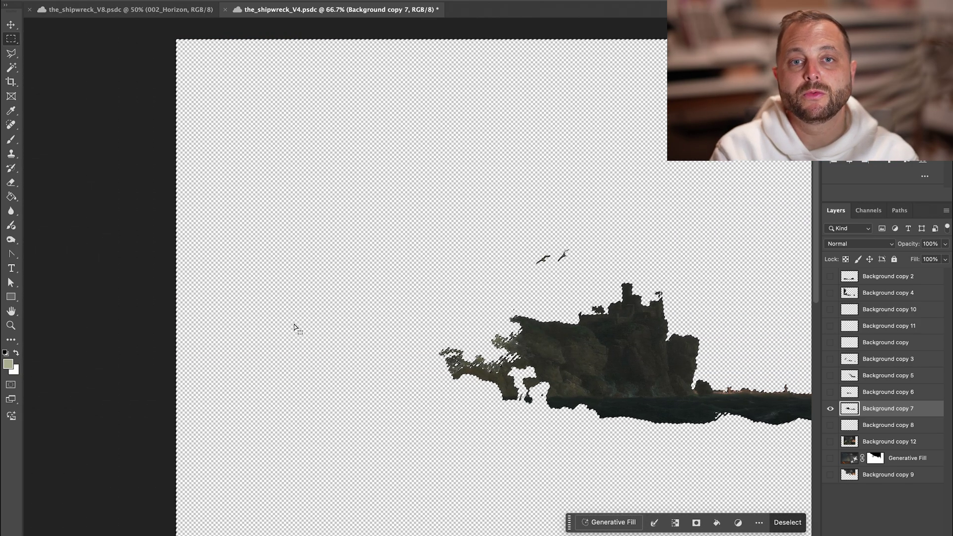
Lasso the empty area from beside the castle leftward and along the canvas top.
{"action": "left_click", "coordinate": [11, 56]}
{"action": "left_click", "coordinate": [119, 50]}
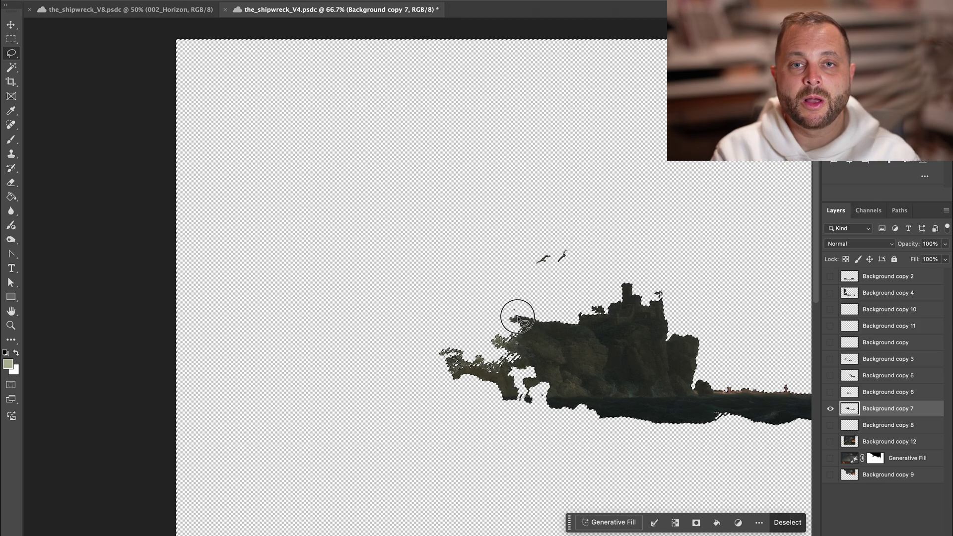
{"action": "left_click_drag", "start_coordinate": [518, 318], "coordinate": [485, 311]}
{"action": "left_click_drag", "start_coordinate": [420, 313], "coordinate": [397, 310]}
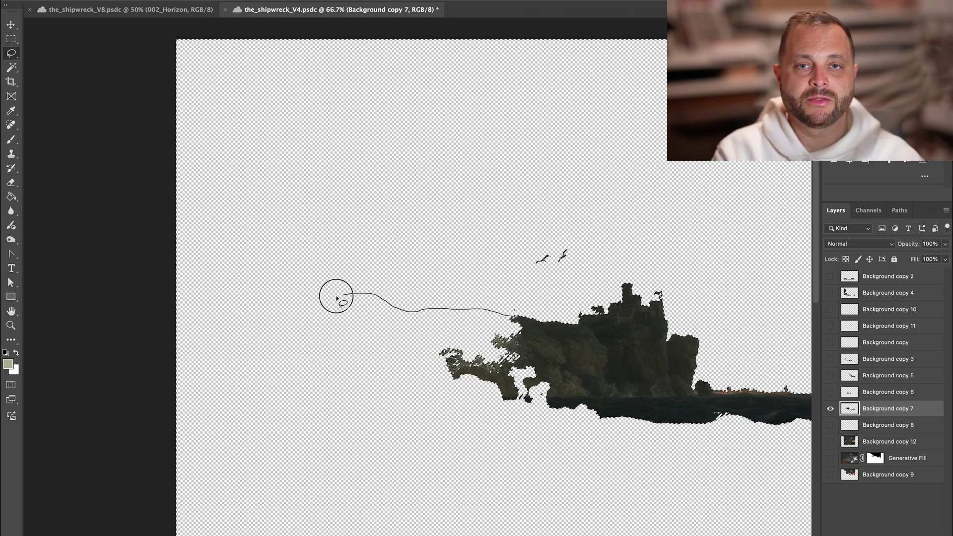
{"action": "mouse_move", "coordinate": [337, 297]}
{"action": "left_mouse_down"}
{"action": "mouse_move", "coordinate": [243, 292]}
{"action": "mouse_move", "coordinate": [126, 239]}
{"action": "mouse_move", "coordinate": [146, 130]}
{"action": "mouse_move", "coordinate": [144, 75]}
{"action": "left_mouse_up"}
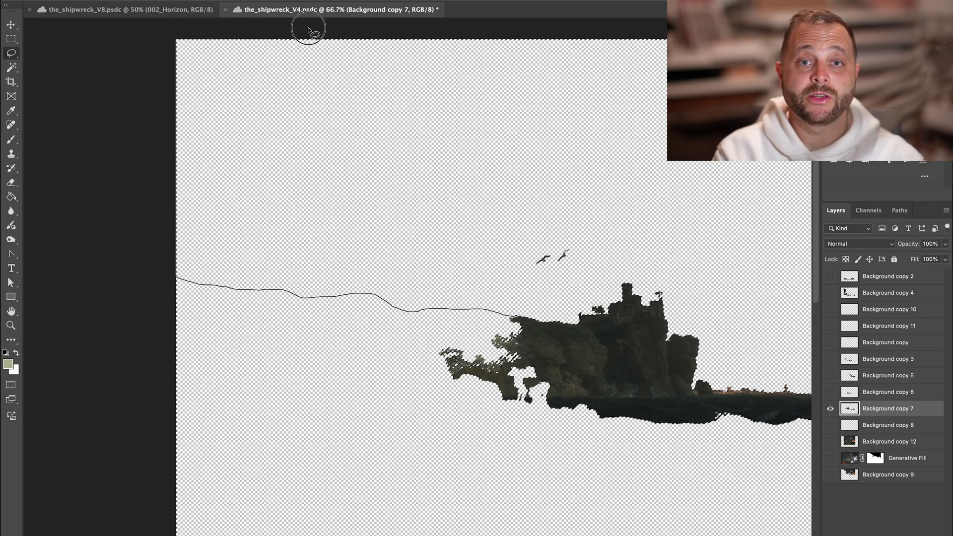
{"action": "mouse_move", "coordinate": [308, 31]}
{"action": "left_mouse_down"}
{"action": "mouse_move", "coordinate": [331, 36]}
{"action": "mouse_move", "coordinate": [576, 25]}
{"action": "left_mouse_up"}
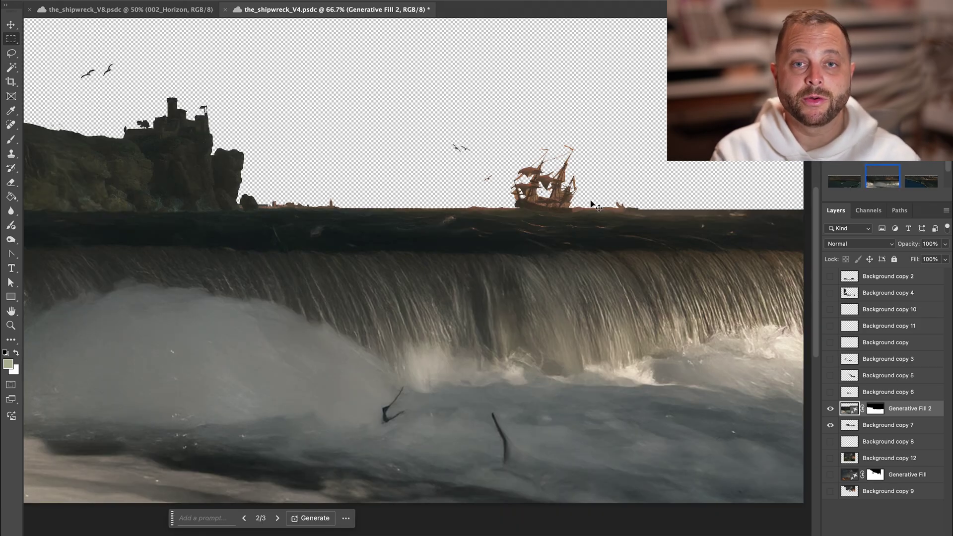
{"action": "key", "text": "super+minus"}
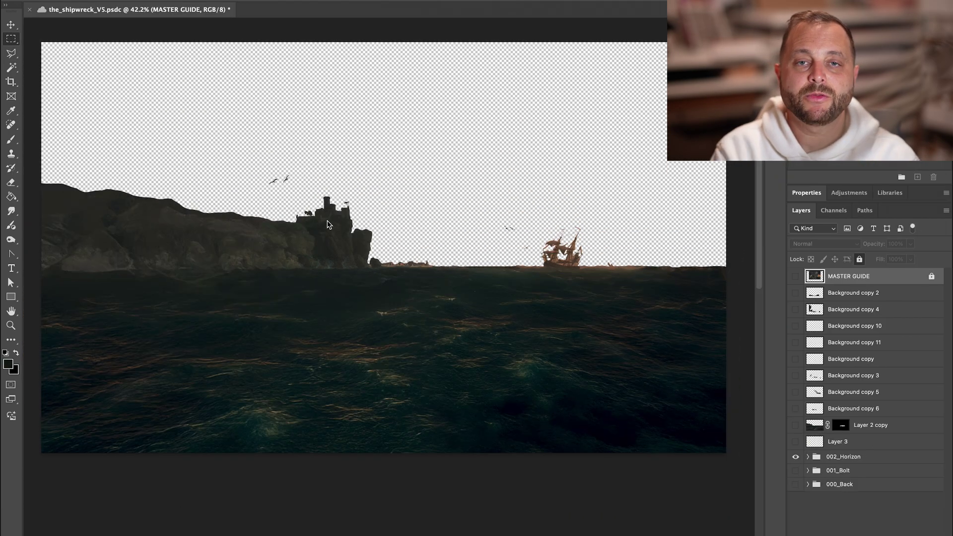
Generate fill for the selected hill gaps and then for the rocky shore selection.
{"action": "key", "text": "space"}
{"action": "left_click_drag", "start_coordinate": [318, 234], "coordinate": [329, 263]}
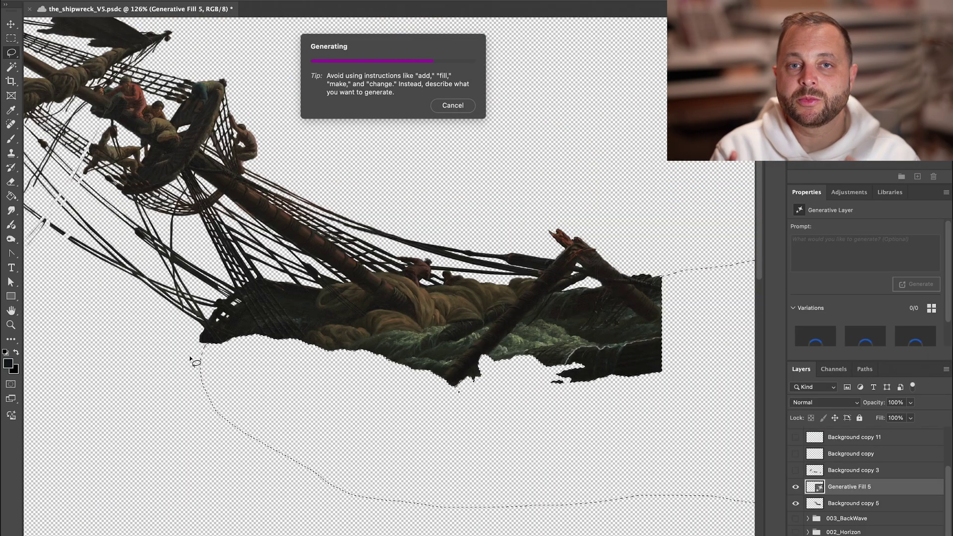
{"action": "scroll", "coordinate": [190, 359], "scroll_direction": "down", "scroll_amount": 3, "text": "alt"}
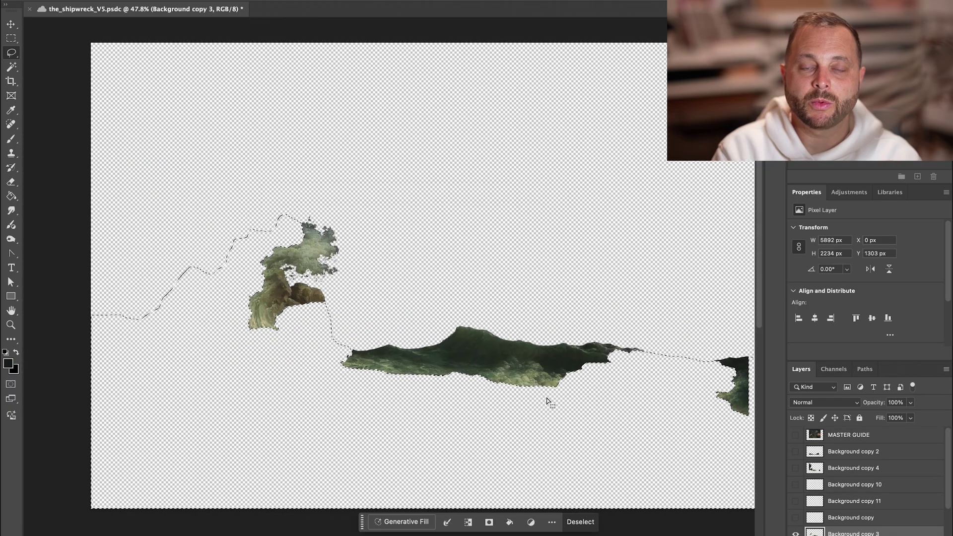
{"action": "left_click", "coordinate": [593, 522]}
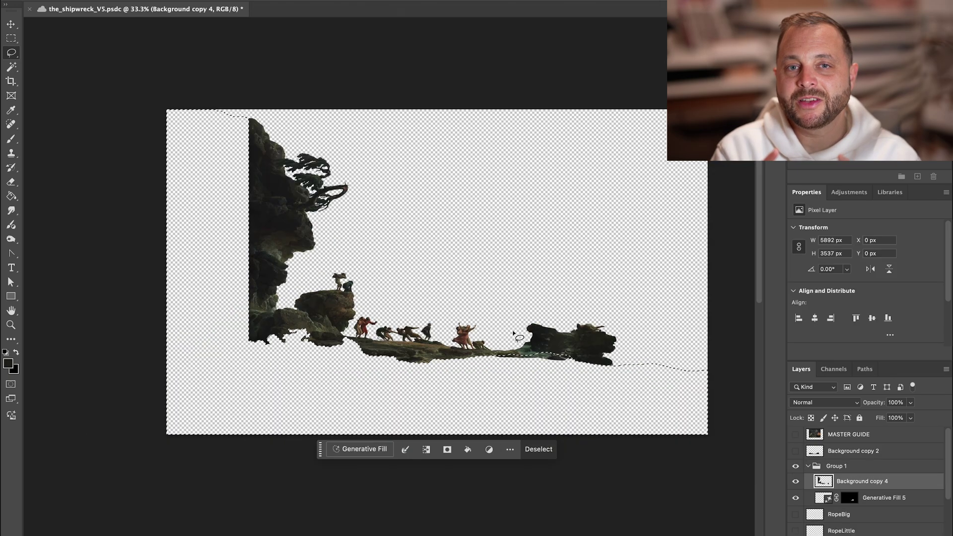
{"action": "left_click", "coordinate": [370, 449]}
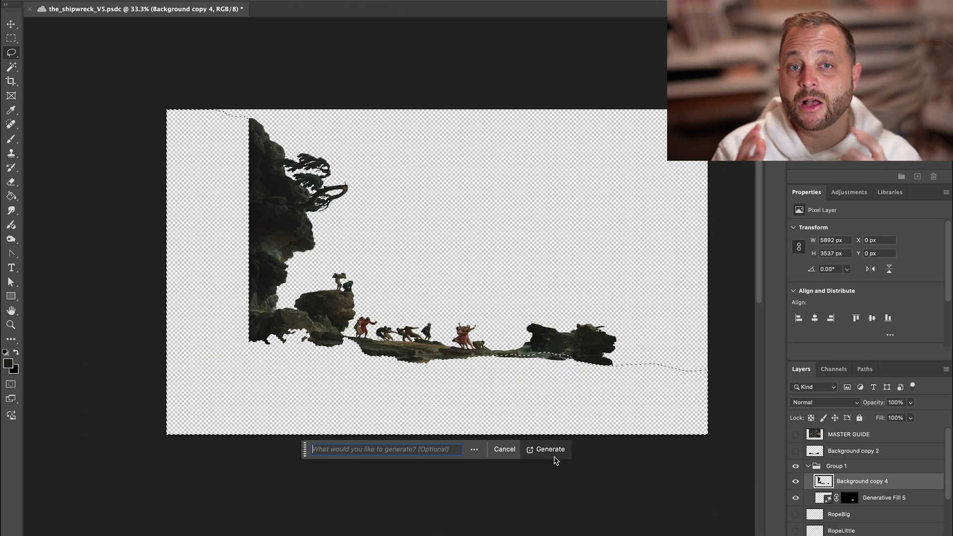
{"action": "left_click", "coordinate": [551, 450]}
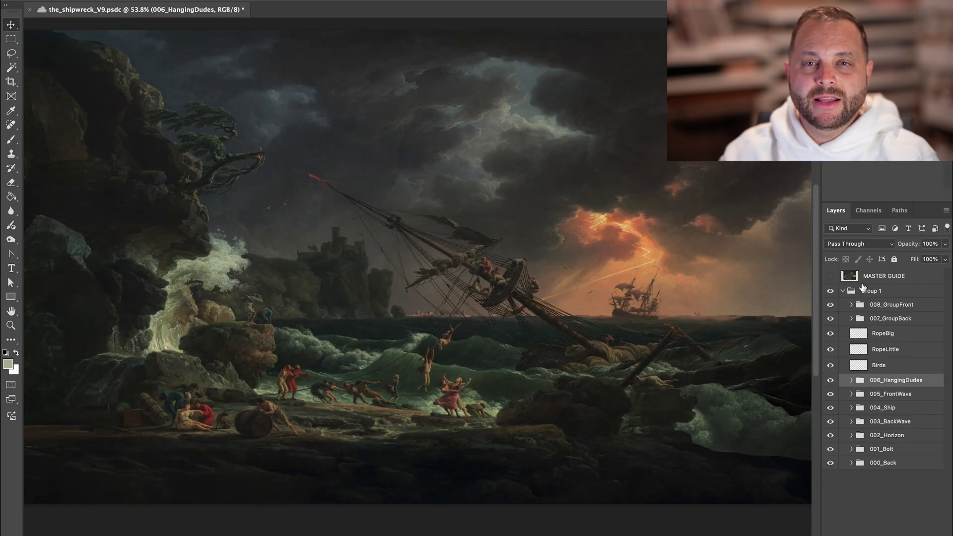
Select MASTER GUIDE and flick its visibility on and off to compare it with the rebuilt layers.
{"action": "left_click", "coordinate": [873, 279]}
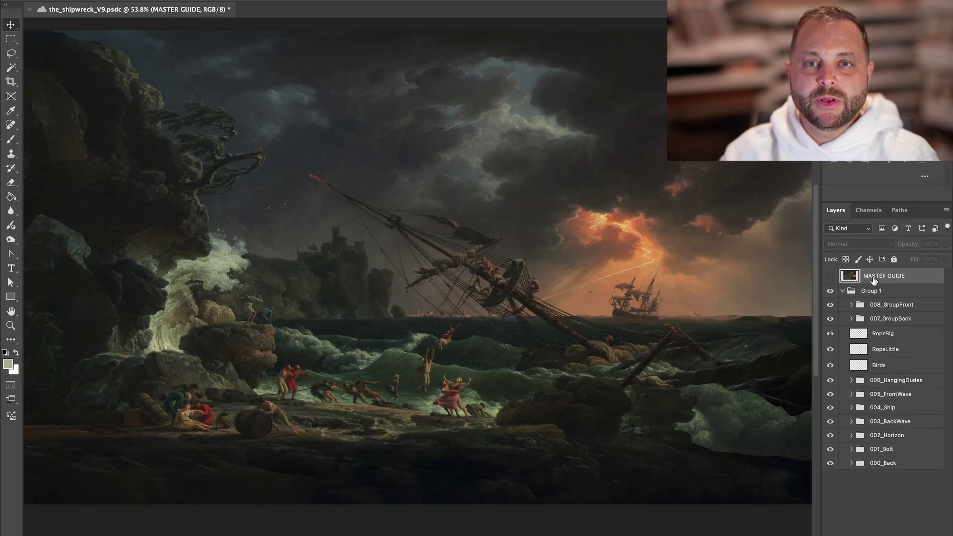
{"action": "left_click", "coordinate": [830, 279]}
{"action": "left_click", "coordinate": [831, 279]}
{"action": "left_click", "coordinate": [831, 279]}
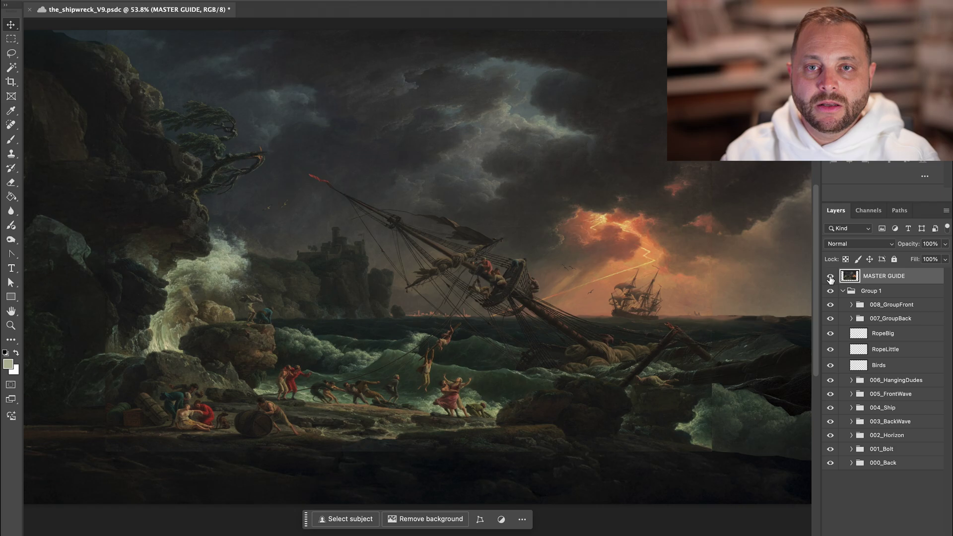
{"action": "left_click", "coordinate": [831, 279]}
{"action": "left_click", "coordinate": [830, 279]}
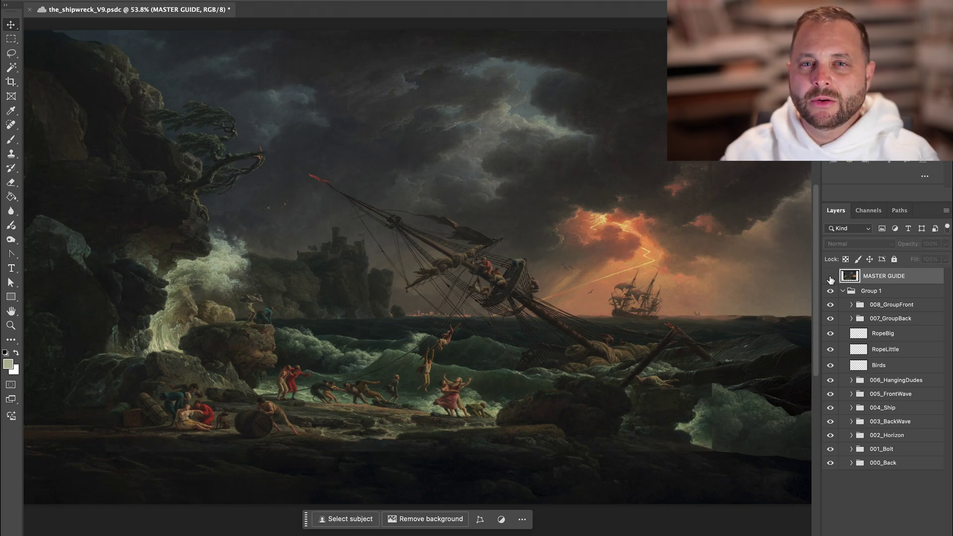
{"action": "left_click", "coordinate": [831, 279]}
{"action": "left_click", "coordinate": [831, 279]}
{"action": "left_click", "coordinate": [830, 279]}
{"action": "left_click", "coordinate": [831, 279]}
{"action": "left_click", "coordinate": [830, 279]}
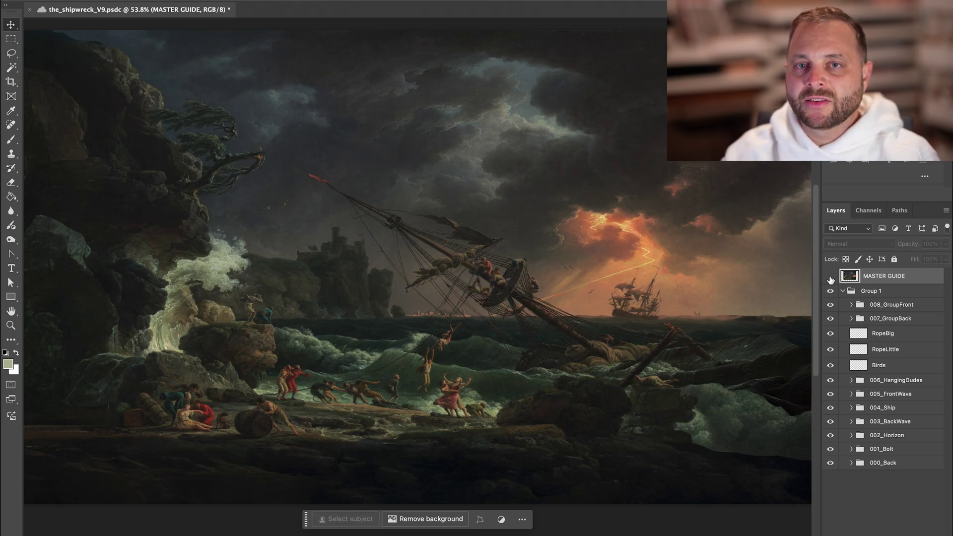
{"action": "left_click", "coordinate": [830, 279]}
{"action": "left_click", "coordinate": [830, 279]}
{"action": "left_click", "coordinate": [830, 279]}
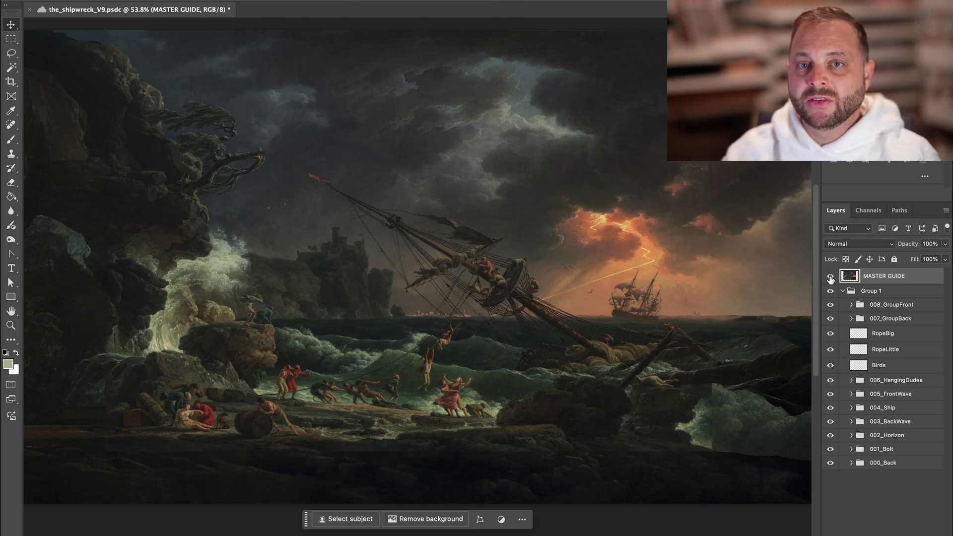
{"action": "left_click", "coordinate": [831, 279]}
{"action": "left_click", "coordinate": [831, 279]}
{"action": "left_click", "coordinate": [830, 279]}
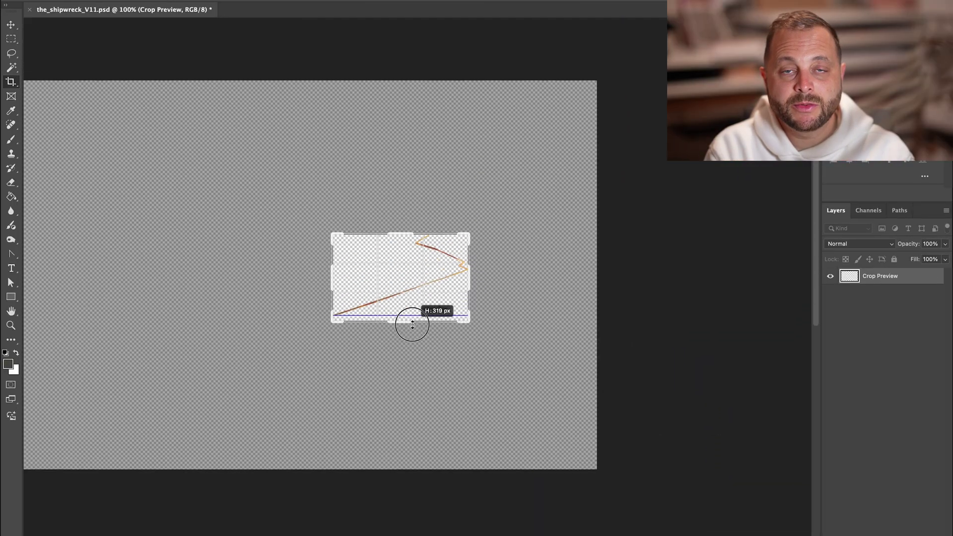
Commit the crop around the lightning bolt and bring up the legacy Save for Web export.
{"action": "key", "text": "Return"}
{"action": "left_click", "coordinate": [107, 1]}
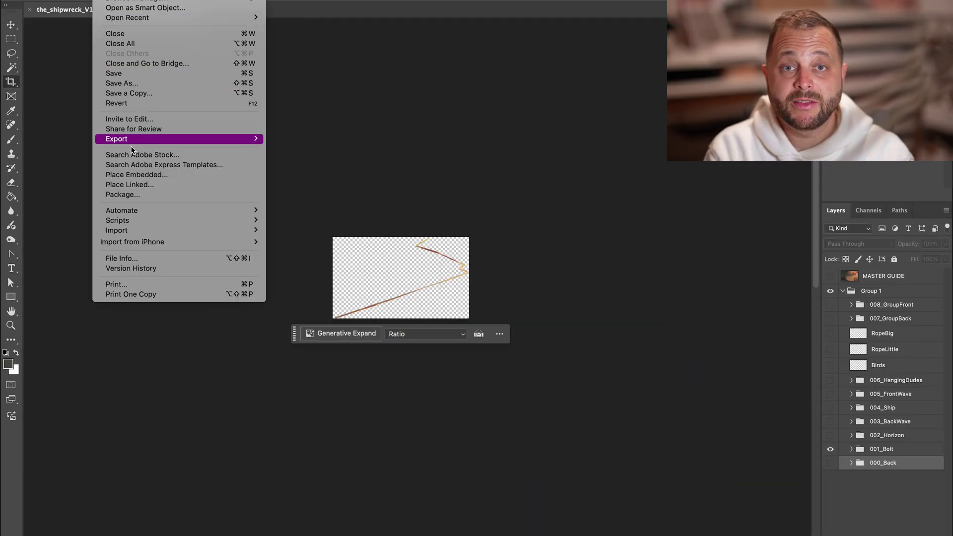
{"action": "mouse_move", "coordinate": [140, 139]}
{"action": "left_click", "coordinate": [352, 180]}
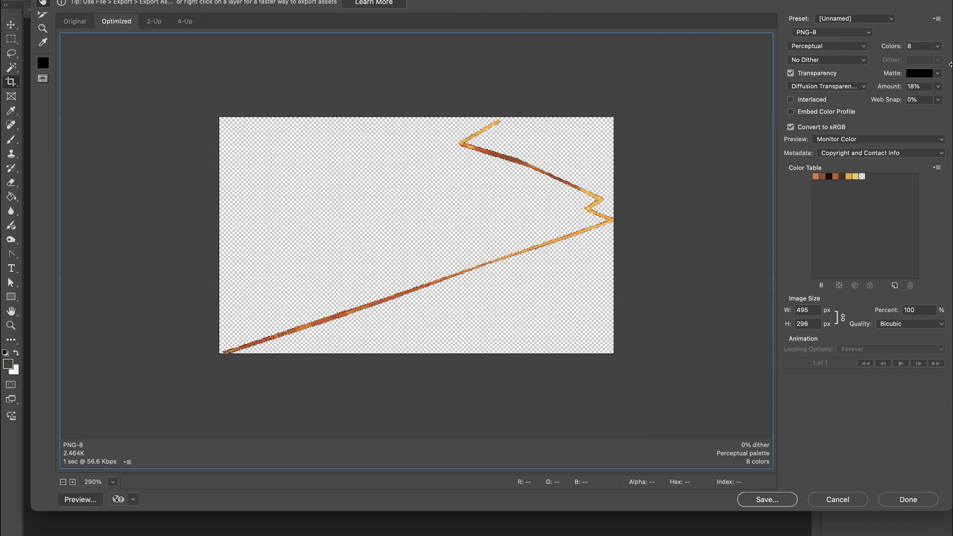
Pick a new matte colour for the transparent PNG-8 export.
{"action": "left_click", "coordinate": [919, 74]}
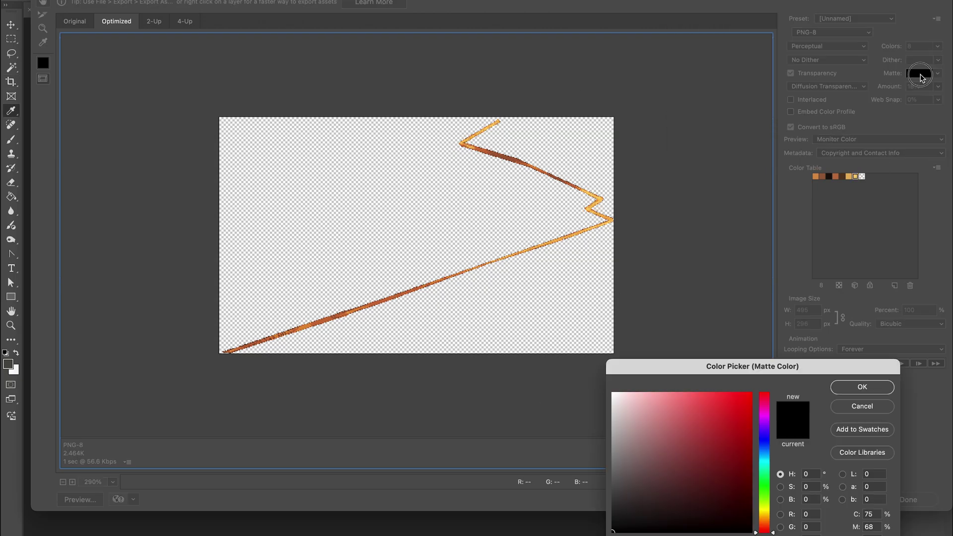
{"action": "left_click_drag", "start_coordinate": [765, 532], "coordinate": [765, 439]}
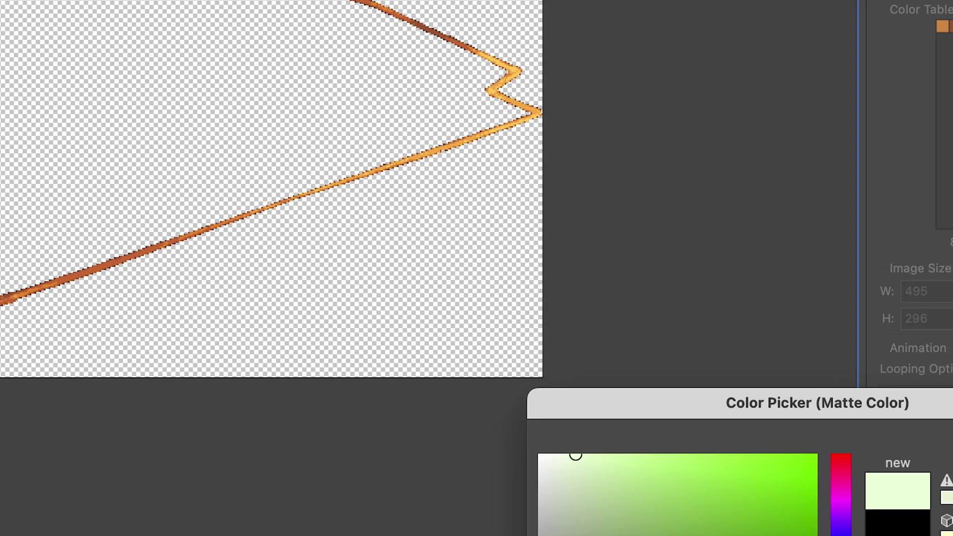
{"action": "left_click", "coordinate": [751, 402]}
{"action": "key", "text": "Return"}
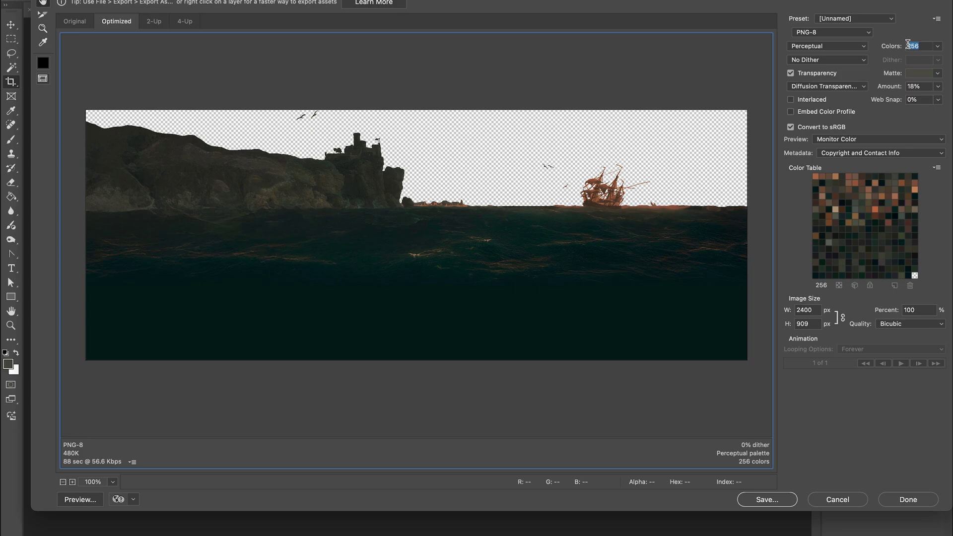
Cut the PNG-8 palette from 128 to 64 to 16 colours and save the optimized image.
{"action": "left_click", "coordinate": [939, 47]}
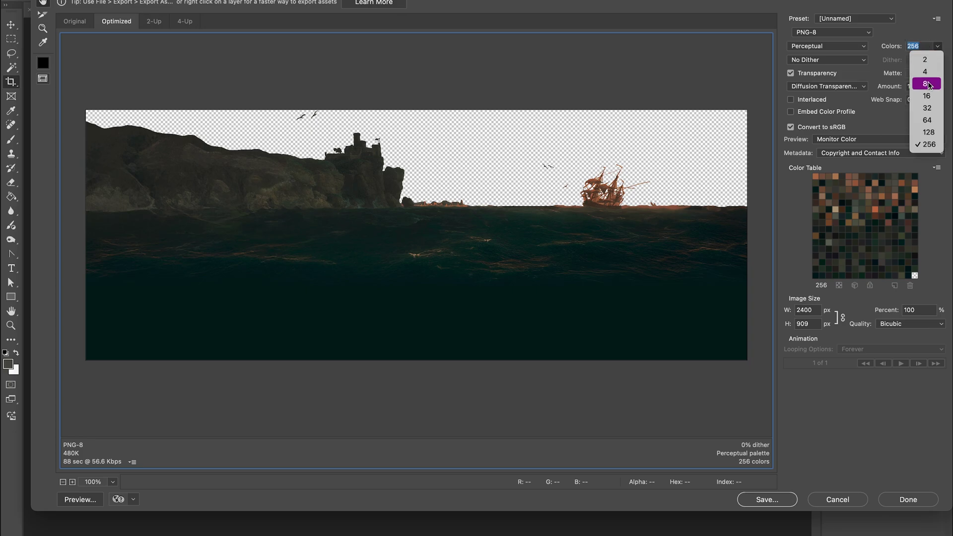
{"action": "left_click", "coordinate": [928, 132]}
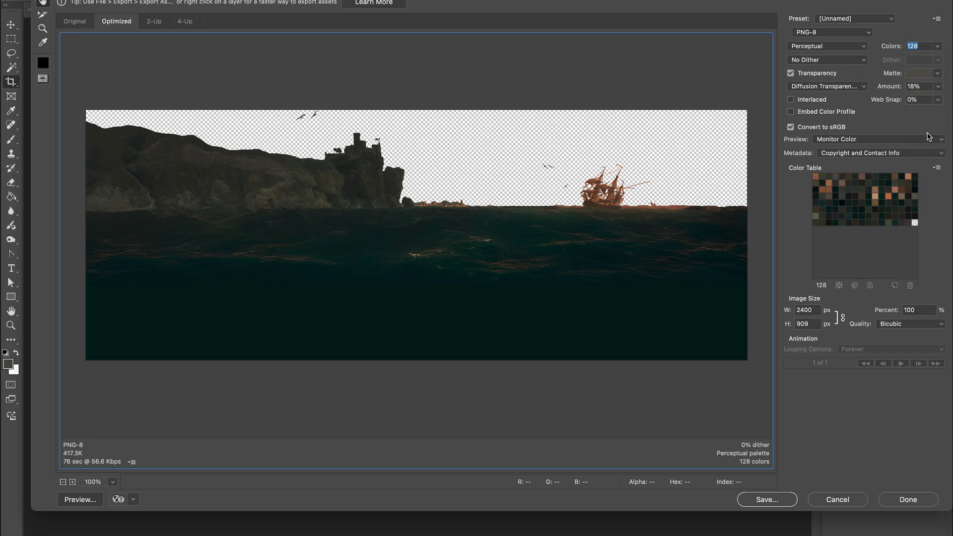
{"action": "left_click", "coordinate": [937, 47]}
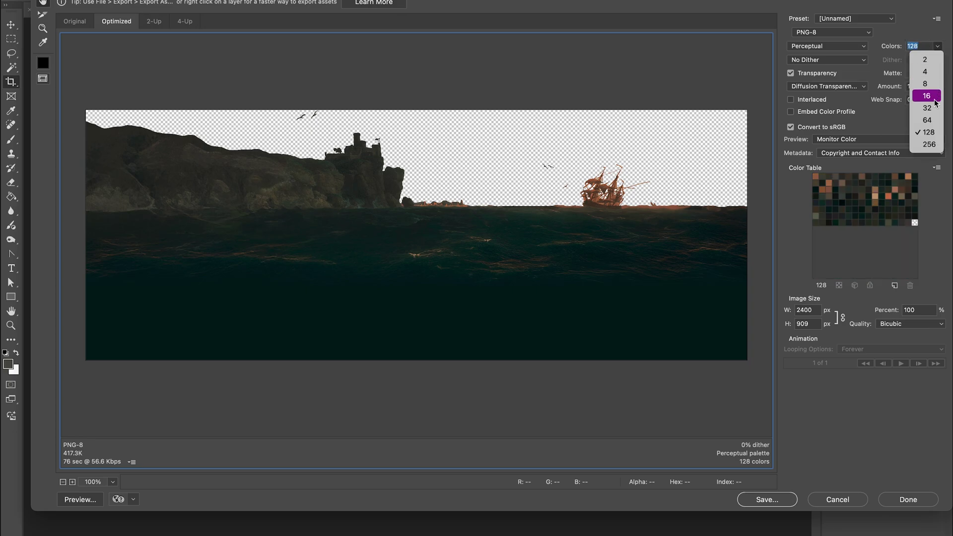
{"action": "left_click", "coordinate": [934, 122]}
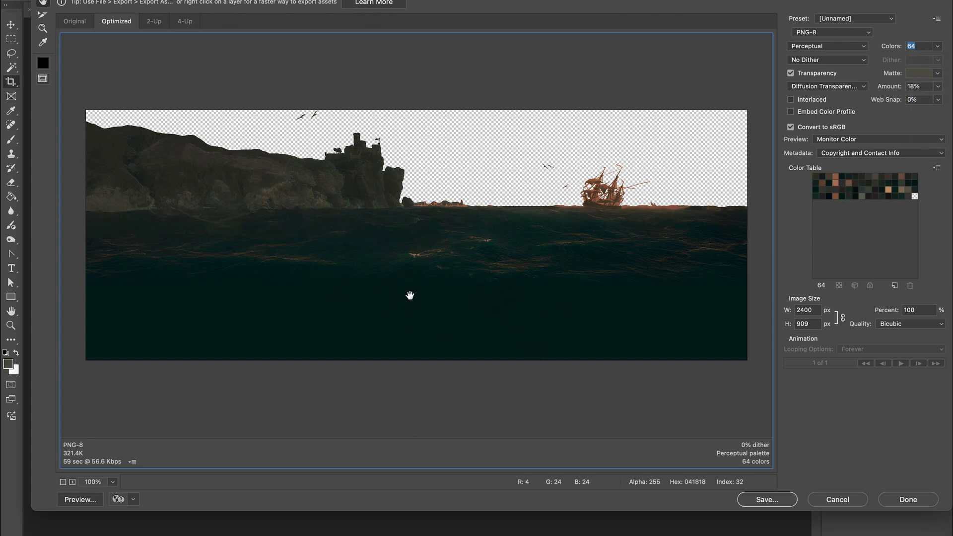
{"action": "left_click", "coordinate": [938, 47]}
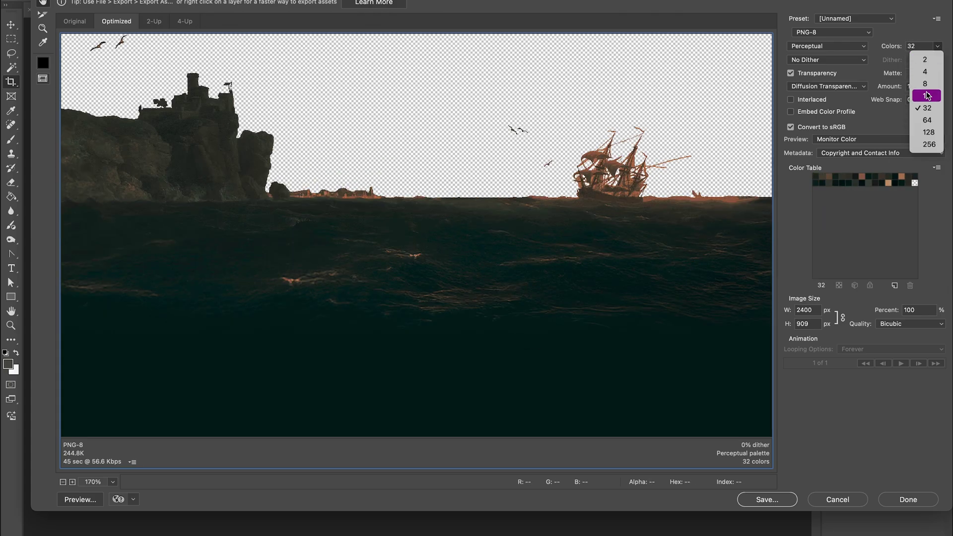
{"action": "left_click", "coordinate": [927, 95]}
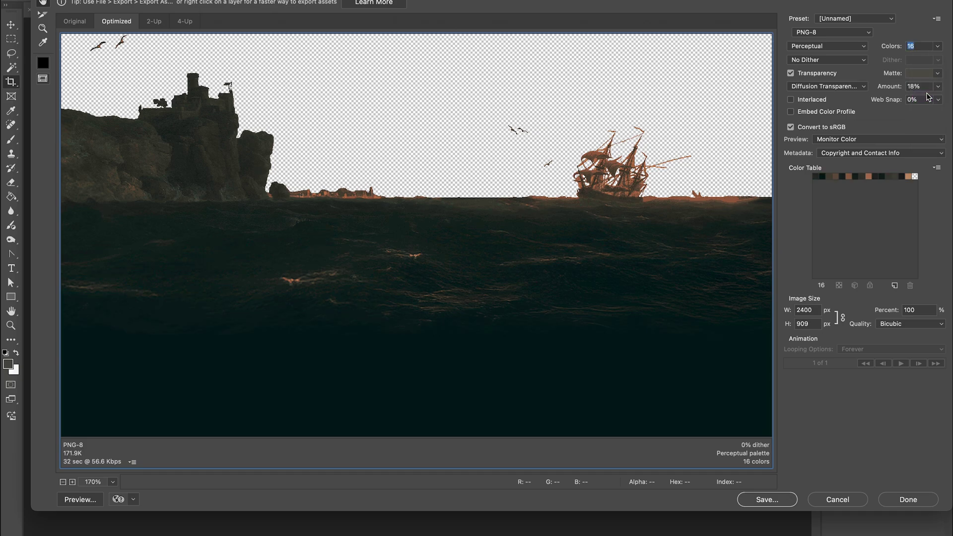
{"action": "left_click", "coordinate": [767, 499]}
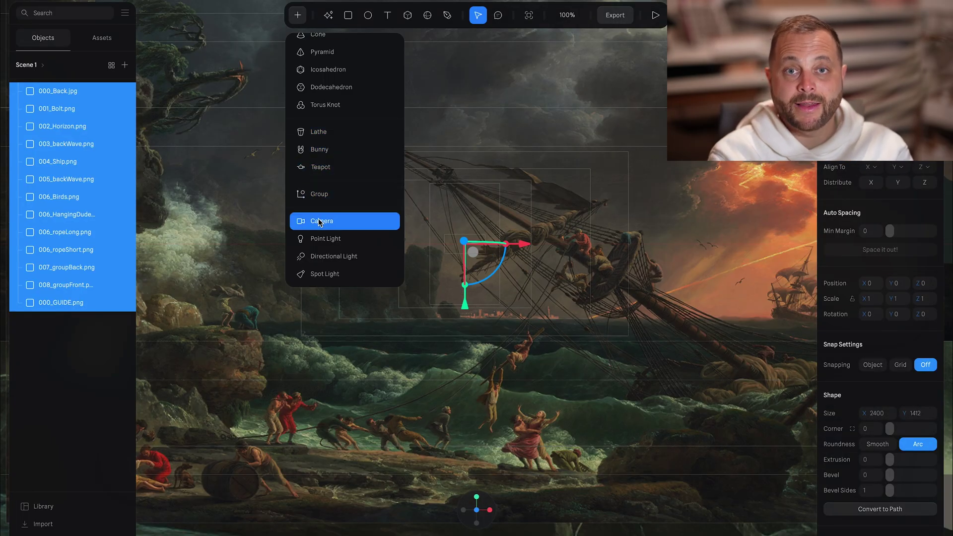
Add a camera, then multi-select the layers from 007_groupBack.png up to 002_Horizon.png.
{"action": "left_click", "coordinate": [320, 222]}
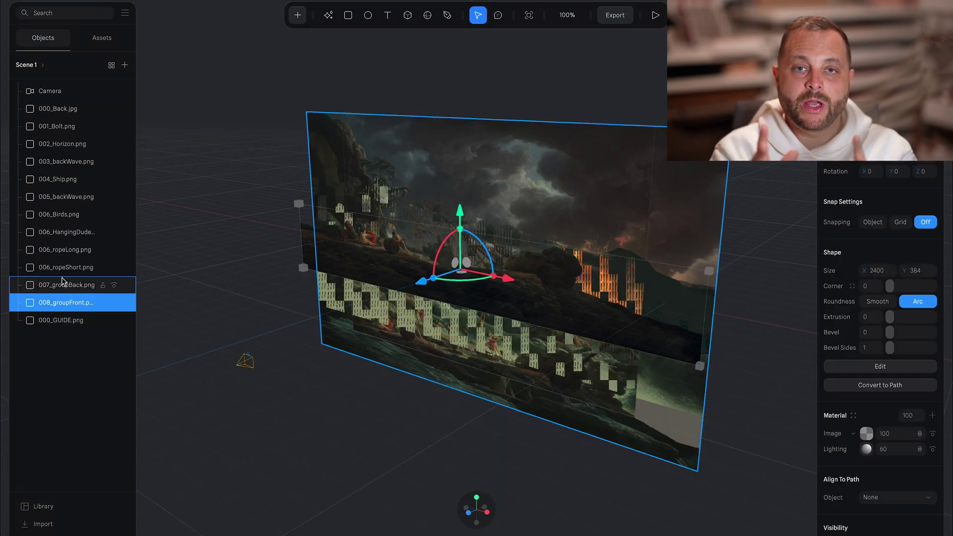
{"action": "left_click", "coordinate": [62, 284], "text": "shift"}
{"action": "left_click", "coordinate": [361, 269], "text": "shift"}
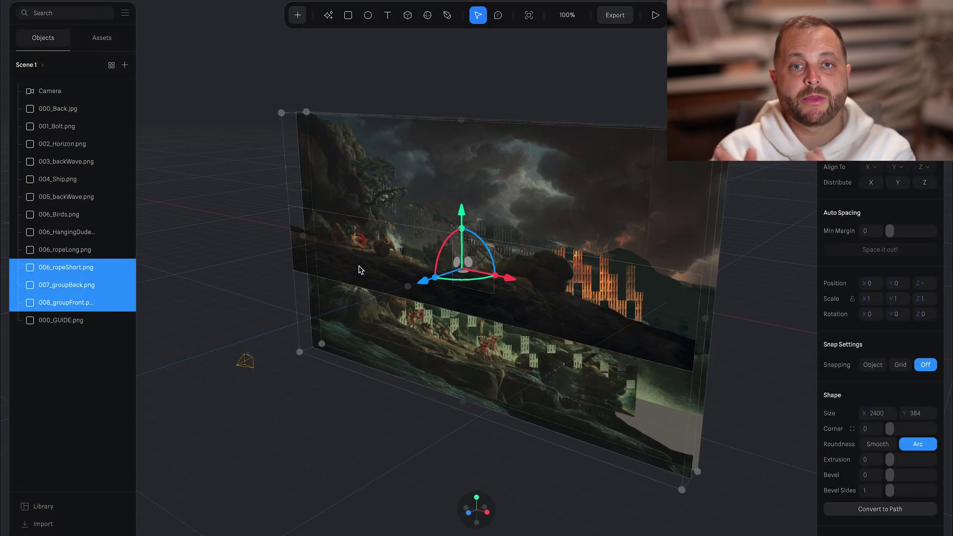
{"action": "left_click", "coordinate": [88, 254], "text": "shift"}
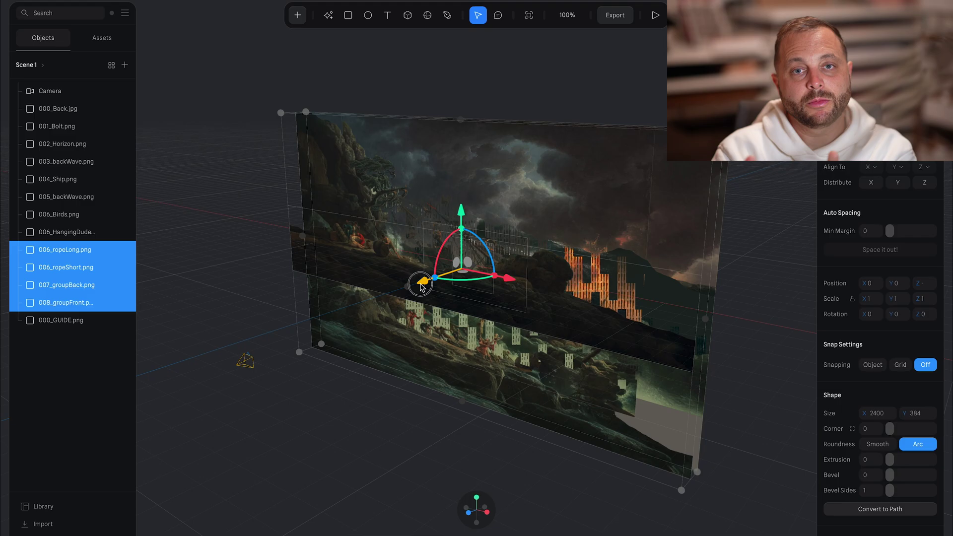
{"action": "left_click", "coordinate": [75, 232], "text": "shift"}
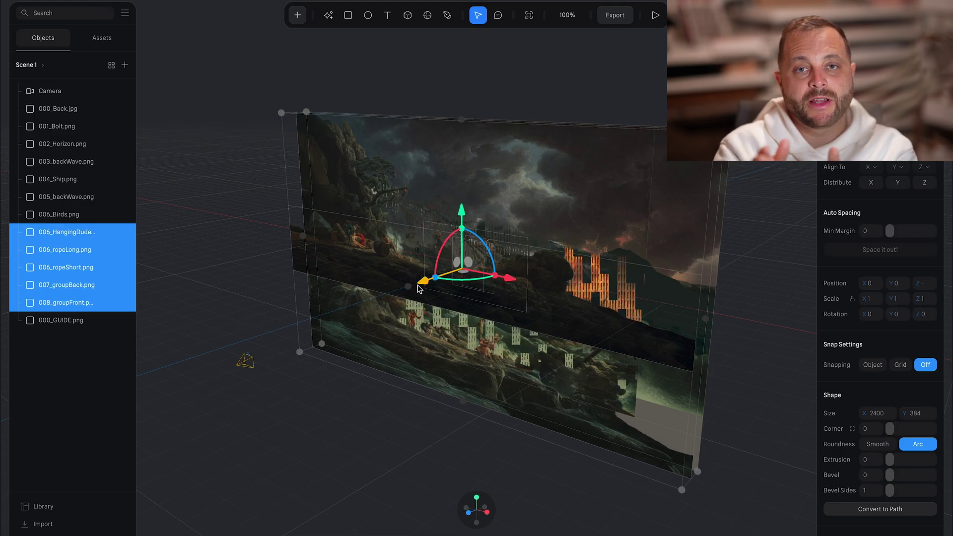
{"action": "left_click", "coordinate": [75, 198], "text": "shift"}
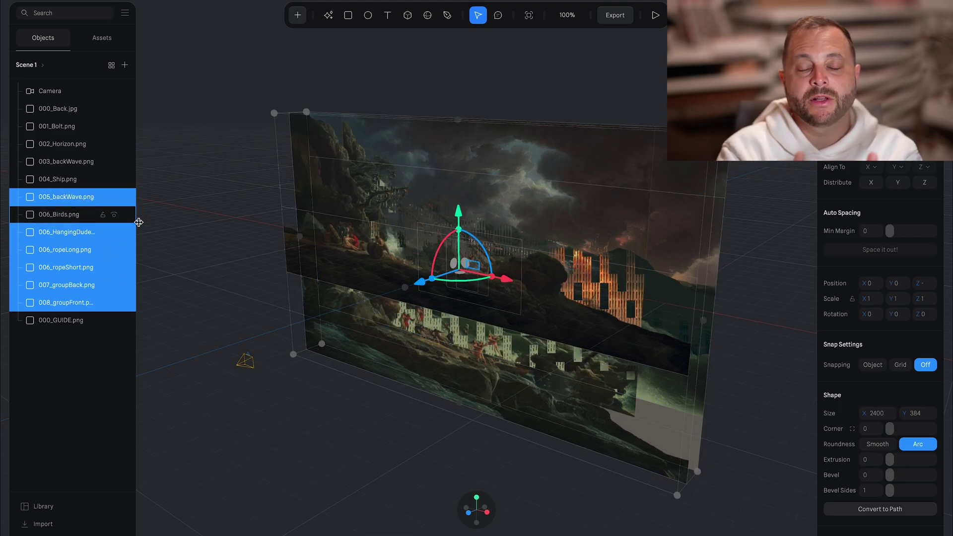
{"action": "left_click", "coordinate": [59, 178], "text": "shift"}
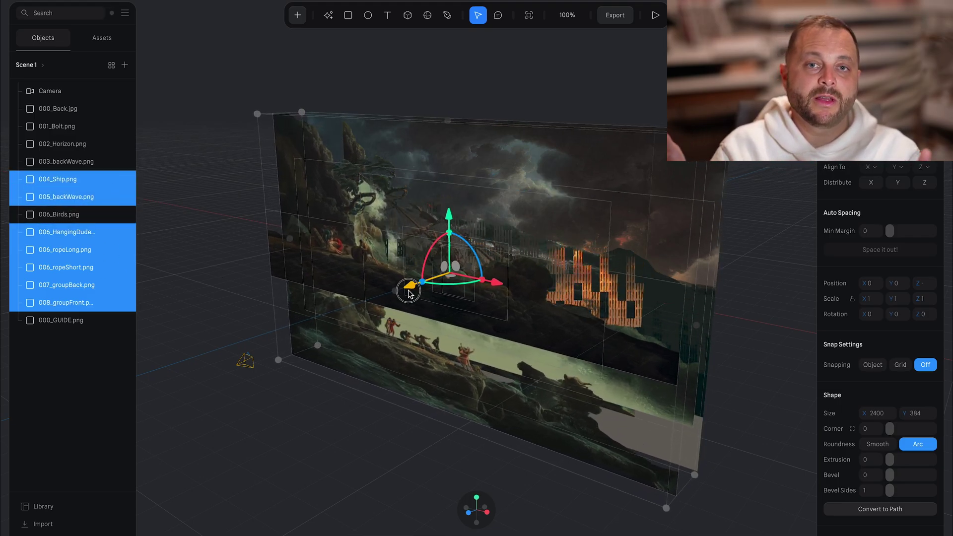
{"action": "left_click", "coordinate": [65, 162], "text": "shift"}
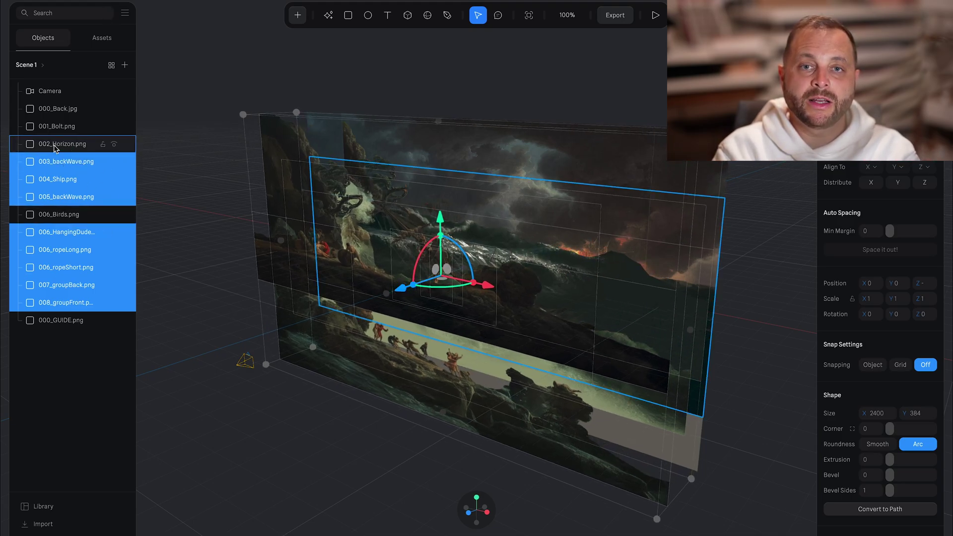
{"action": "left_click", "coordinate": [65, 144], "text": "shift"}
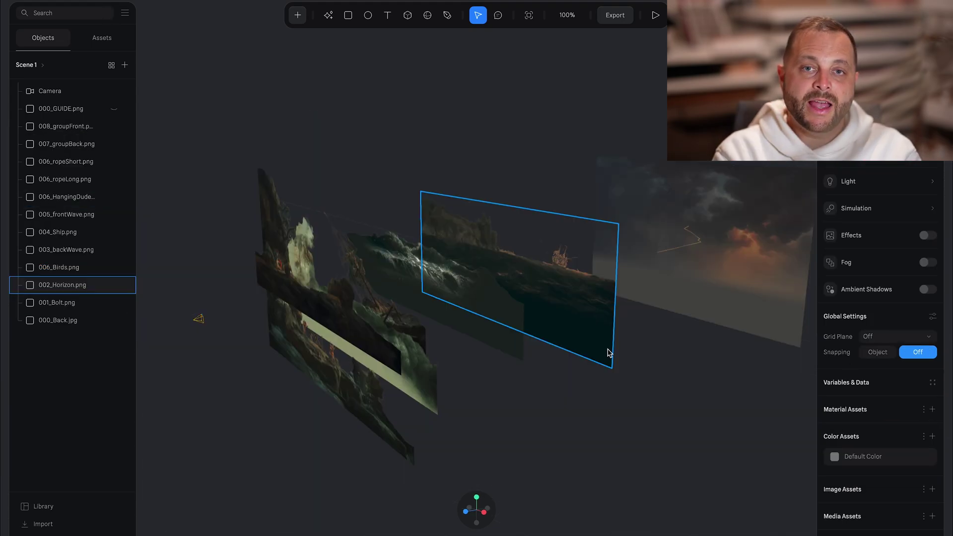
{"action": "left_click", "coordinate": [602, 379]}
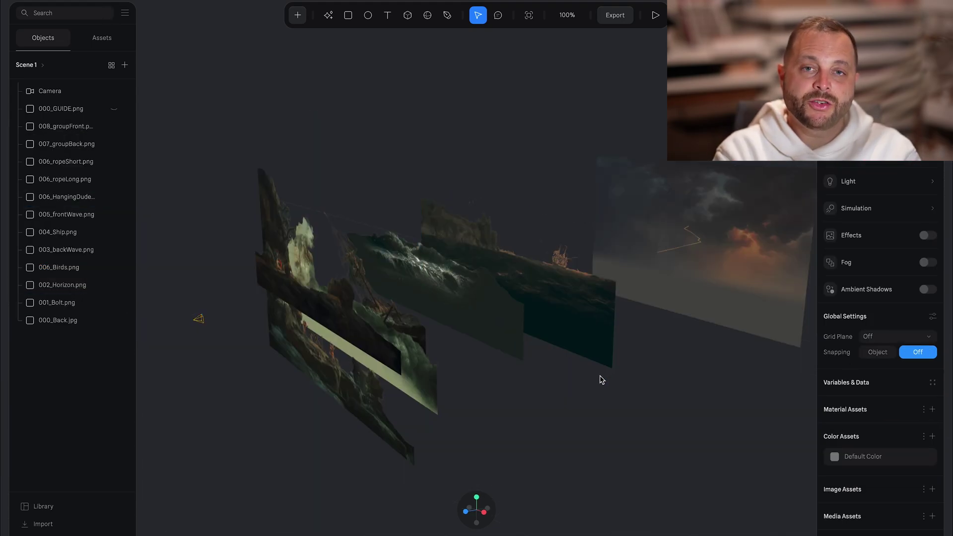
Orbit the view and hide each layer from 000_GUIDE down to 000_Back to inspect depths.
{"action": "mouse_move", "coordinate": [595, 382]}
{"action": "left_mouse_down"}
{"action": "mouse_move", "coordinate": [581, 397]}
{"action": "mouse_move", "coordinate": [609, 389]}
{"action": "left_mouse_up"}
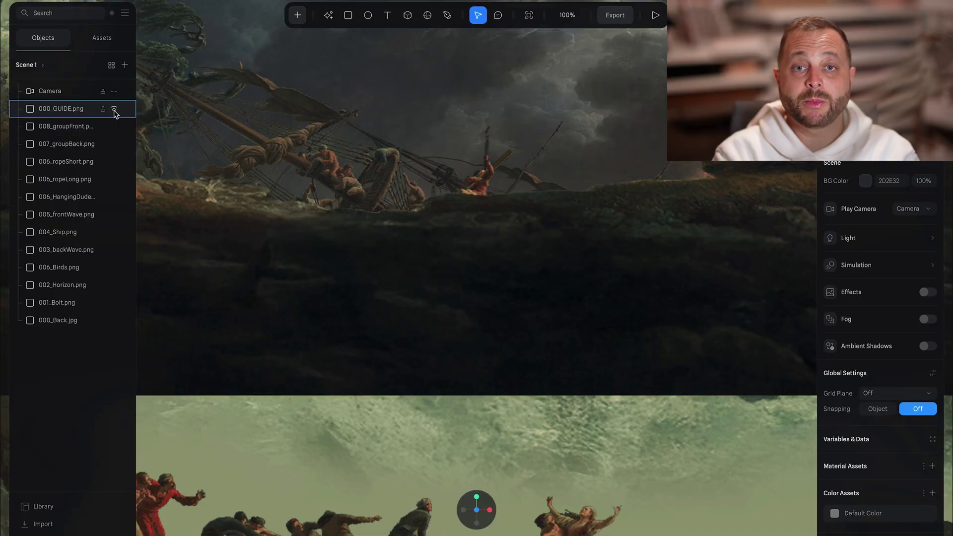
{"action": "left_click", "coordinate": [114, 110]}
{"action": "left_click", "coordinate": [113, 126]}
{"action": "left_click", "coordinate": [114, 144]}
{"action": "left_click", "coordinate": [113, 162]}
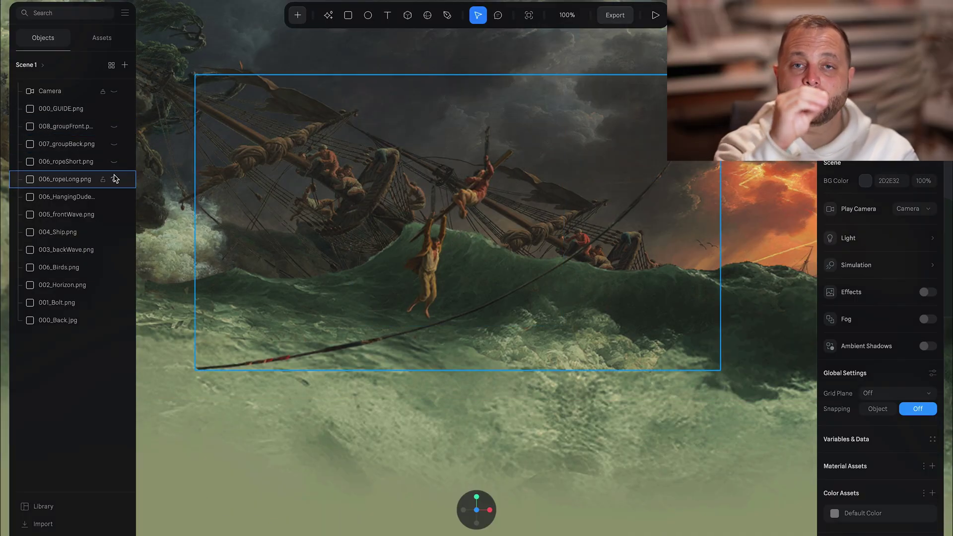
{"action": "left_click", "coordinate": [114, 180]}
{"action": "left_click", "coordinate": [114, 197]}
{"action": "left_click", "coordinate": [114, 214]}
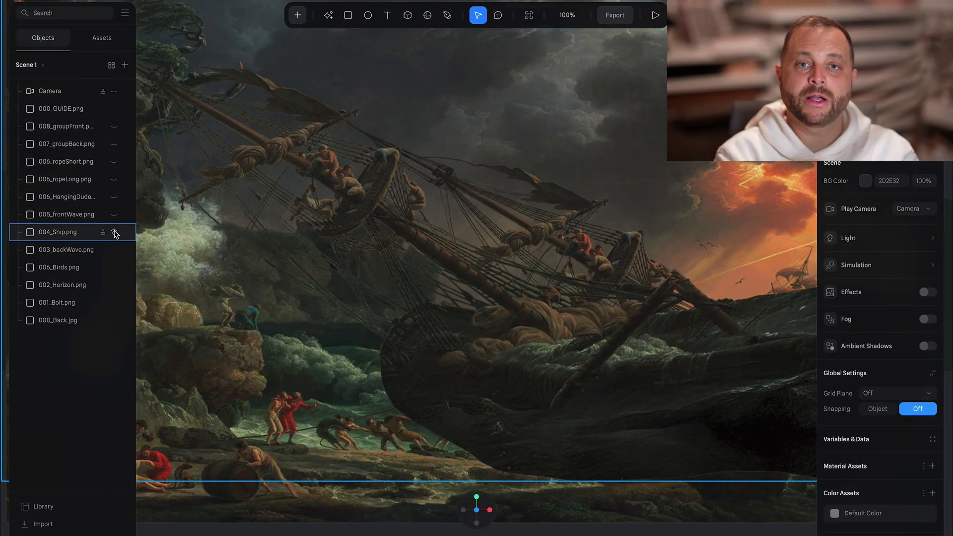
{"action": "left_click", "coordinate": [114, 232]}
{"action": "left_click", "coordinate": [114, 250]}
{"action": "left_click", "coordinate": [114, 267]}
{"action": "left_click", "coordinate": [113, 284]}
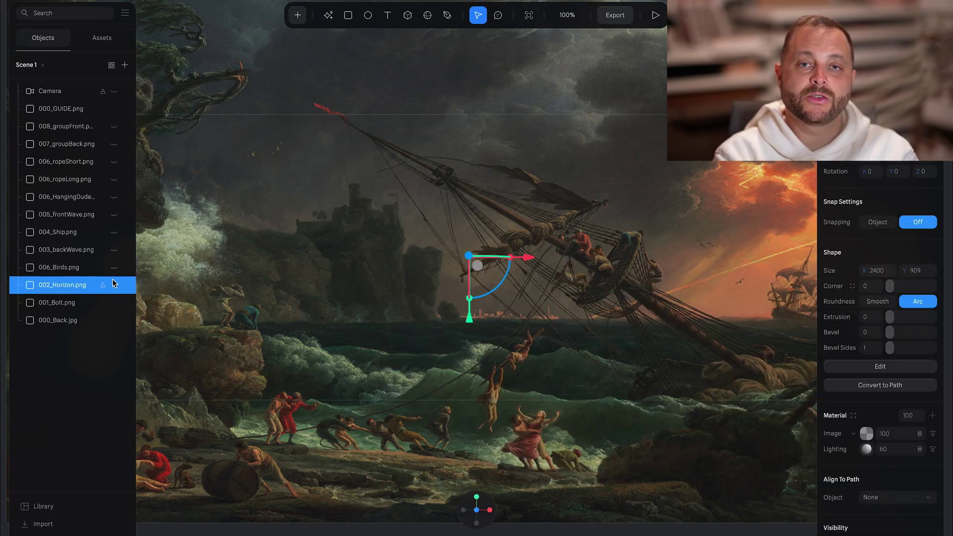
{"action": "left_click", "coordinate": [113, 302]}
{"action": "left_click", "coordinate": [114, 320]}
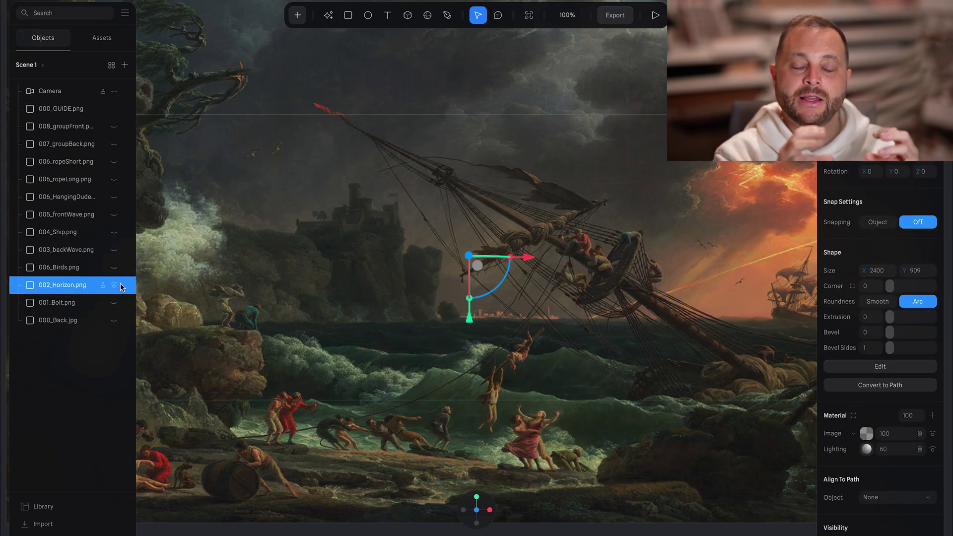
{"action": "left_click", "coordinate": [114, 285]}
Set the front group layer's material opacity to 60%.
{"action": "left_click", "coordinate": [117, 124]}
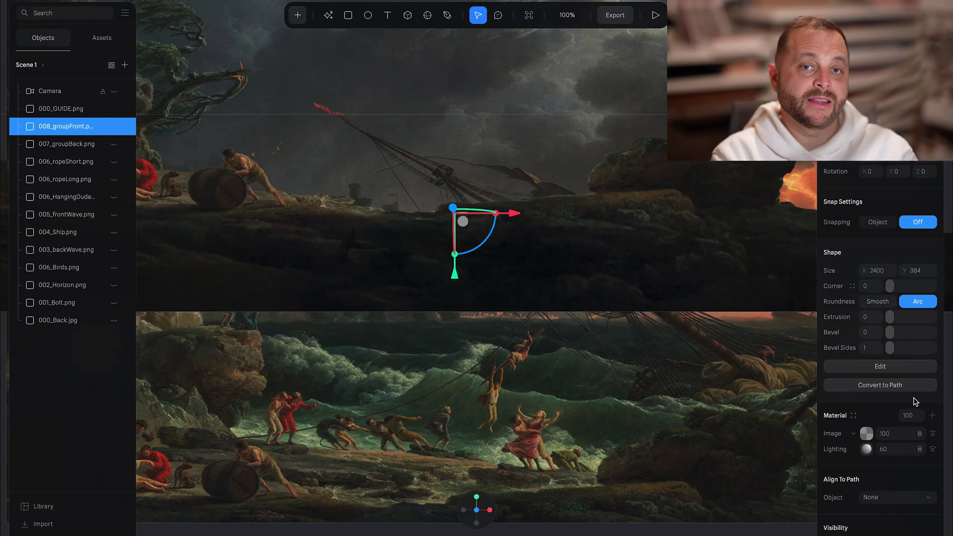
{"action": "type", "text": "60"}
{"action": "key", "text": "Return"}
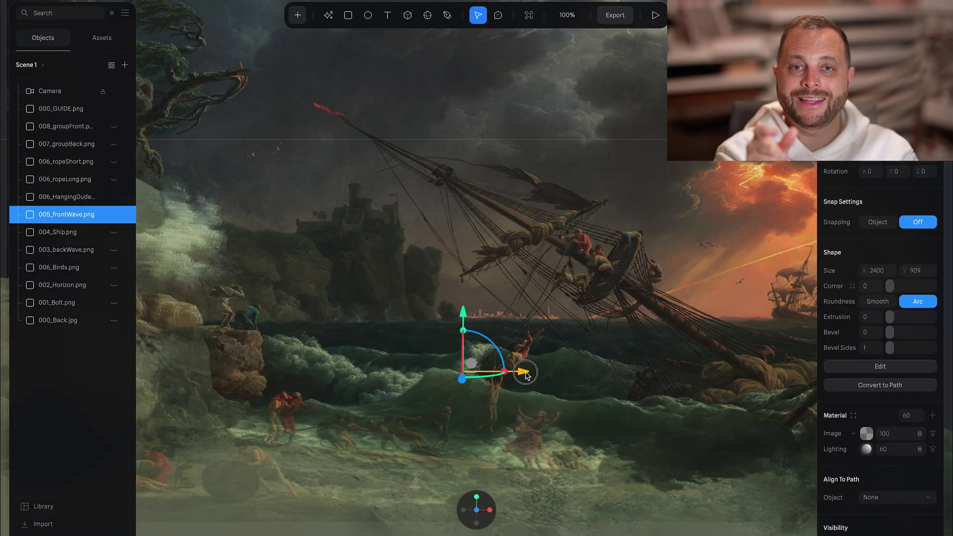
Drag the 003_backWave.png layer lower in the scene.
{"action": "left_click", "coordinate": [680, 295]}
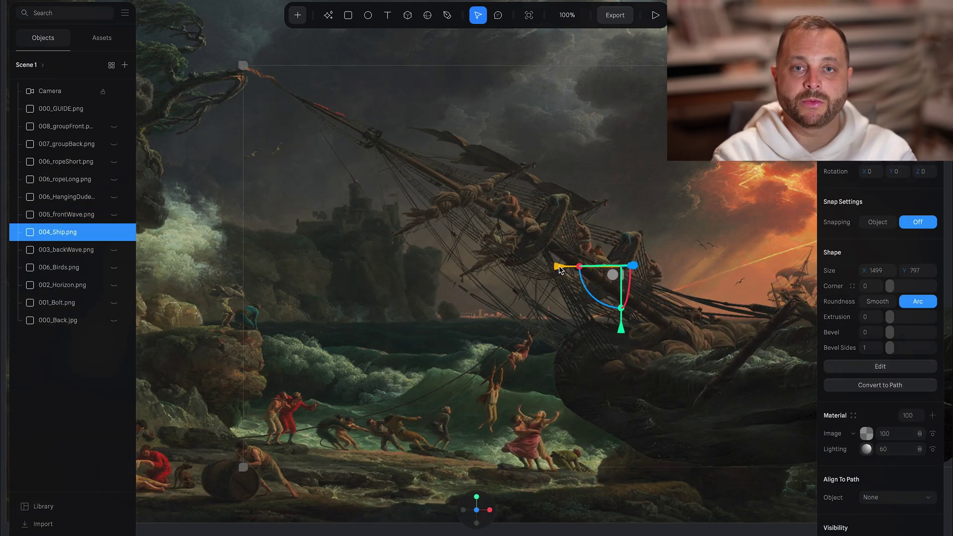
{"action": "left_click", "coordinate": [468, 314]}
{"action": "left_click_drag", "start_coordinate": [468, 315], "coordinate": [463, 441]}
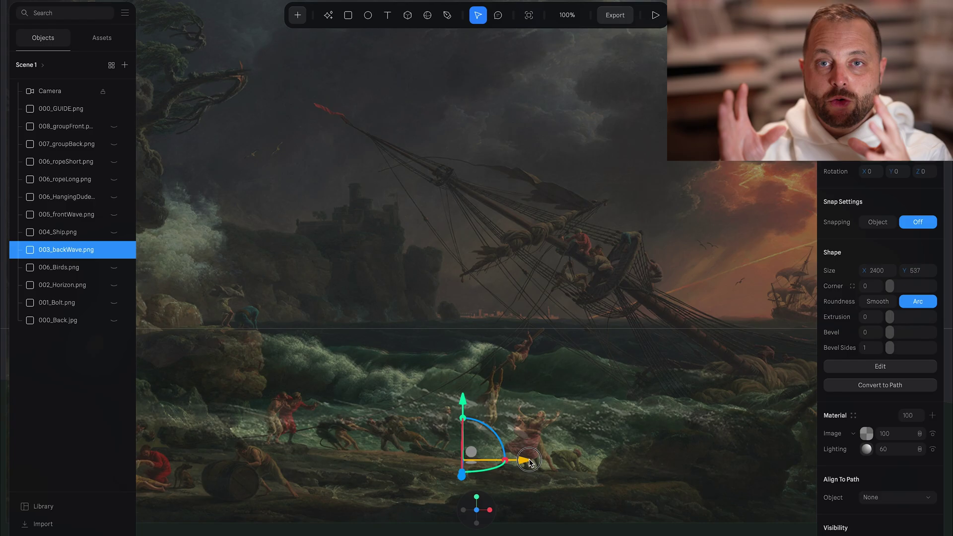
{"action": "left_click", "coordinate": [75, 285]}
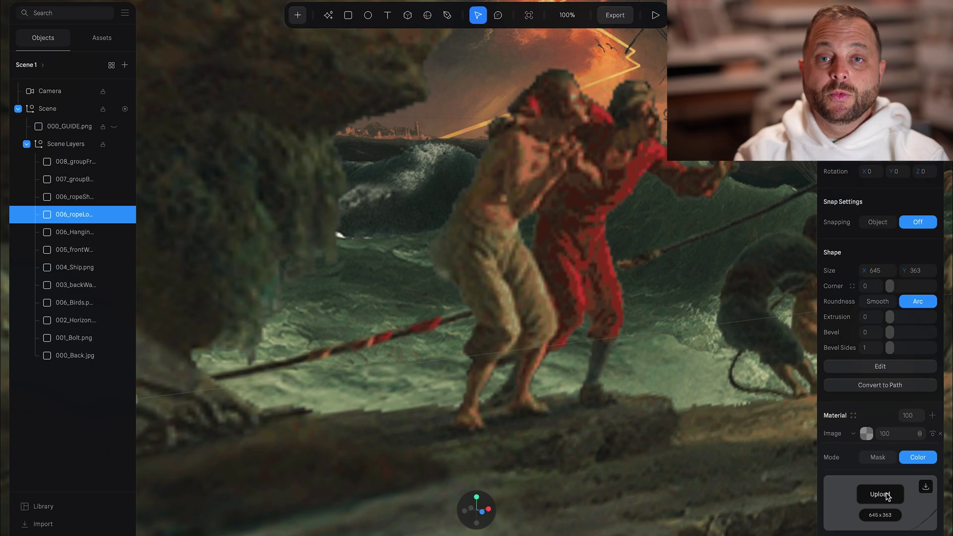
Replace the layer's image with 006_ropeLong.png and start renaming the group holding all layers.
{"action": "left_click", "coordinate": [875, 495]}
{"action": "left_click", "coordinate": [653, 293]}
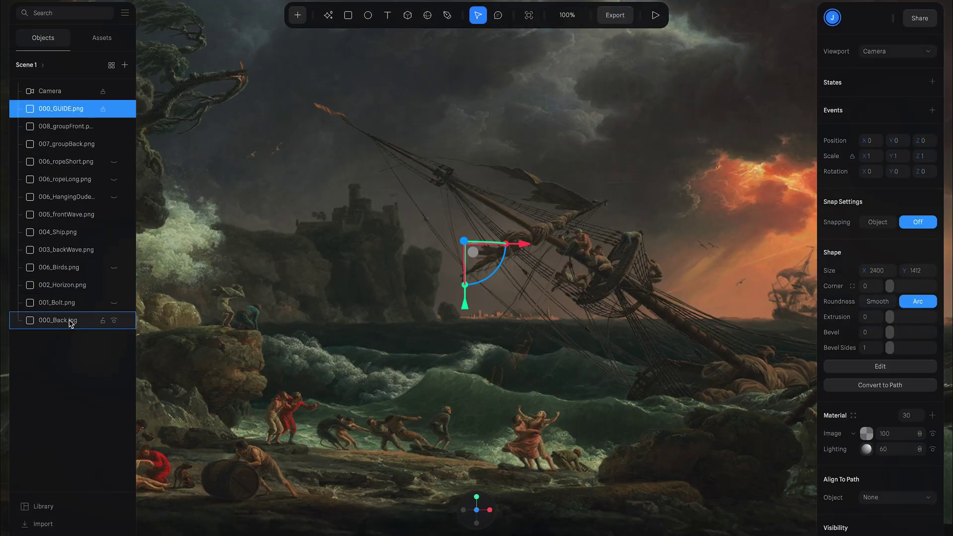
{"action": "left_click", "coordinate": [70, 320], "text": "shift"}
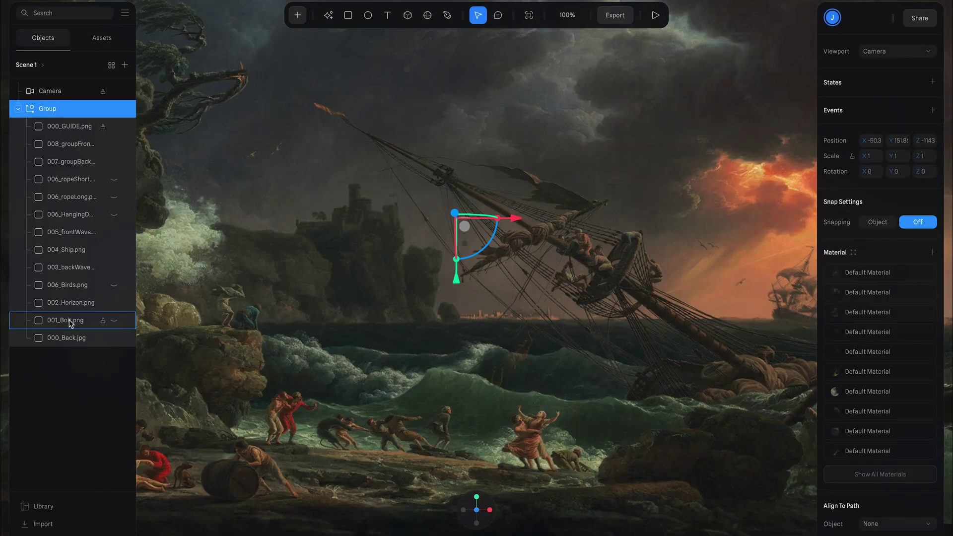
{"action": "double_click", "coordinate": [49, 109]}
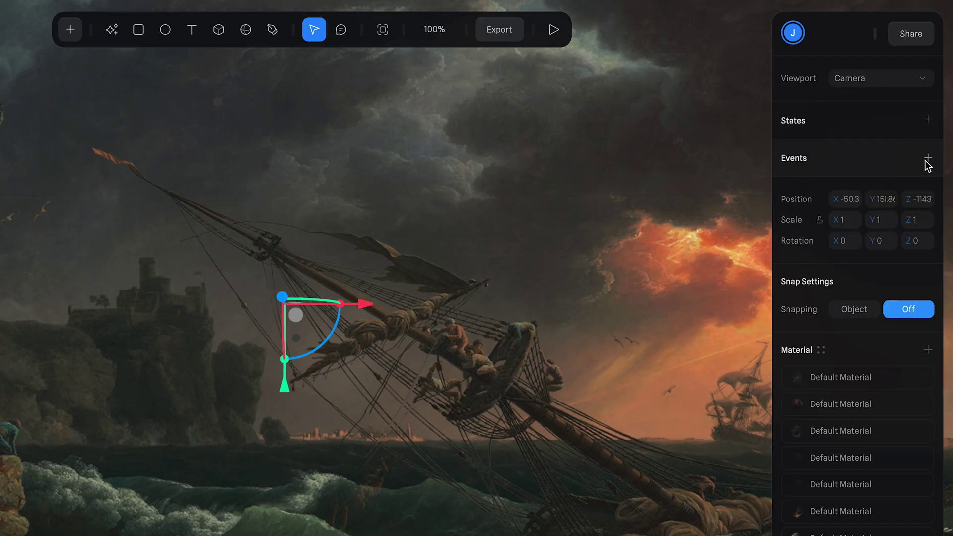
Add a cursor-tracking Look At event with plane distance 30000 and damping 5, then preview it.
{"action": "left_click", "coordinate": [928, 159]}
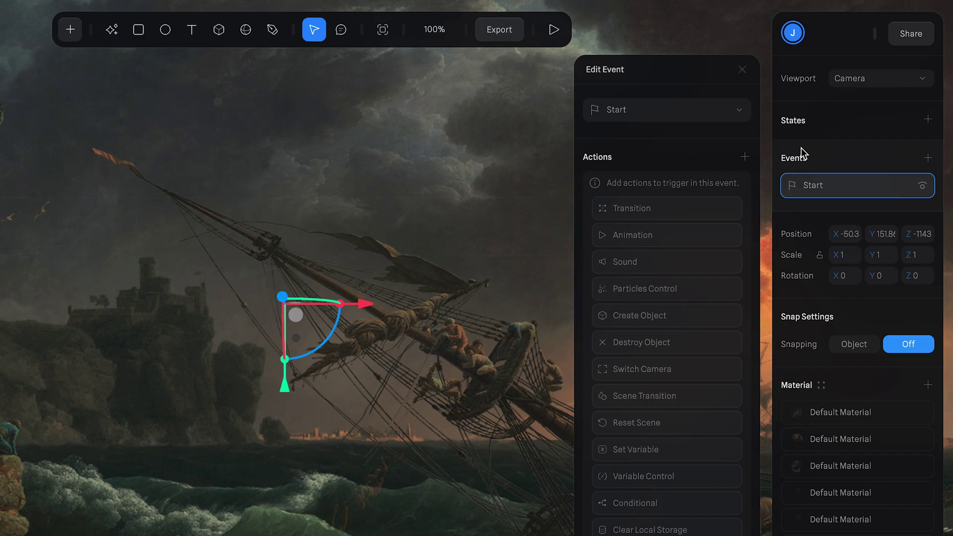
{"action": "left_click", "coordinate": [740, 115]}
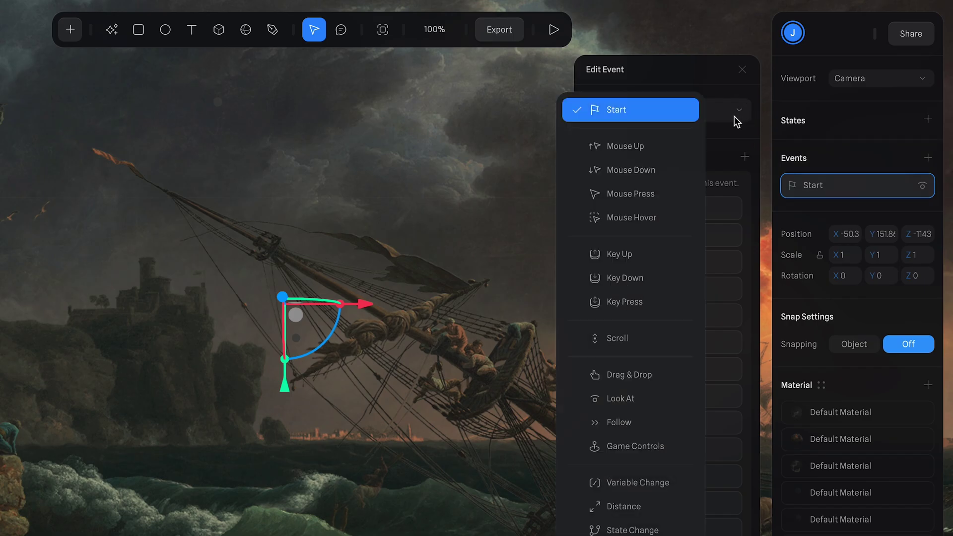
{"action": "left_click", "coordinate": [645, 398]}
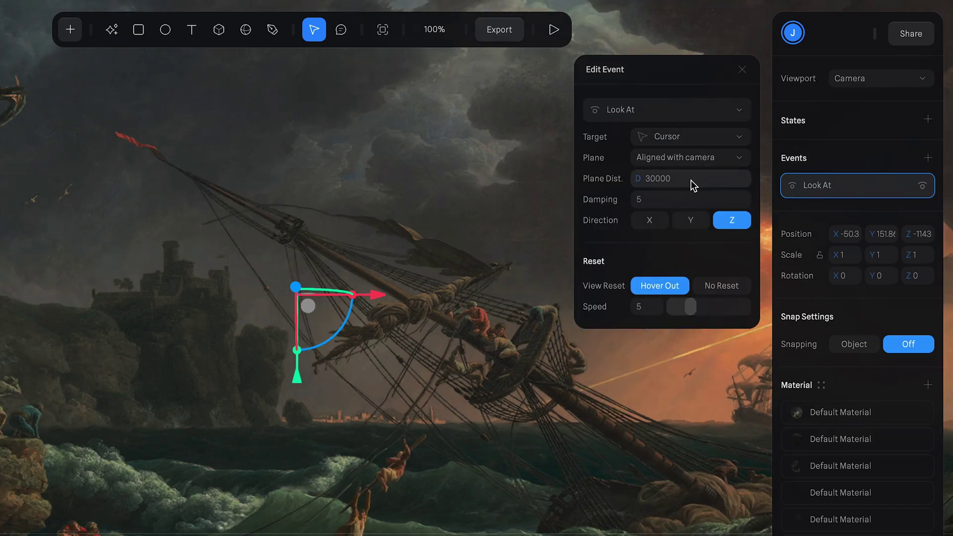
{"action": "left_click", "coordinate": [681, 179]}
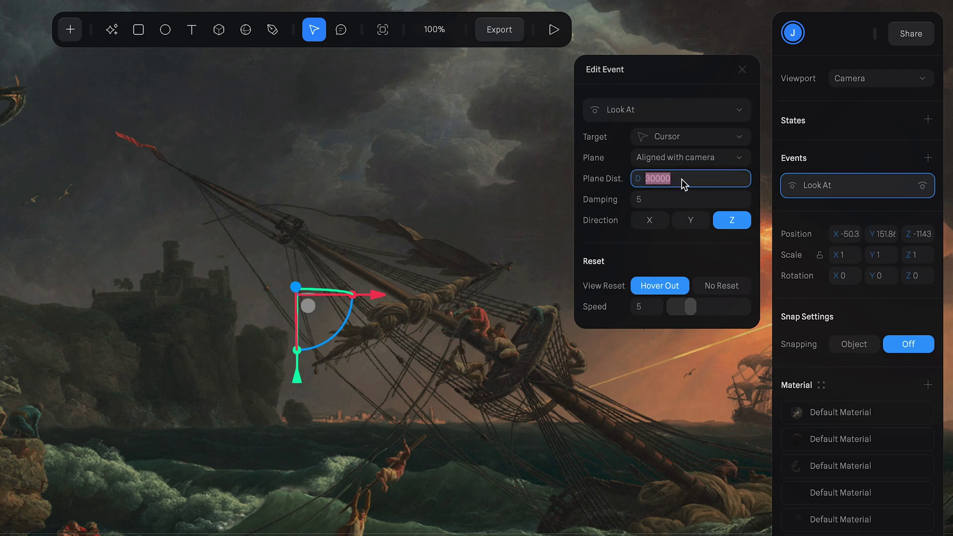
{"action": "left_click", "coordinate": [662, 202]}
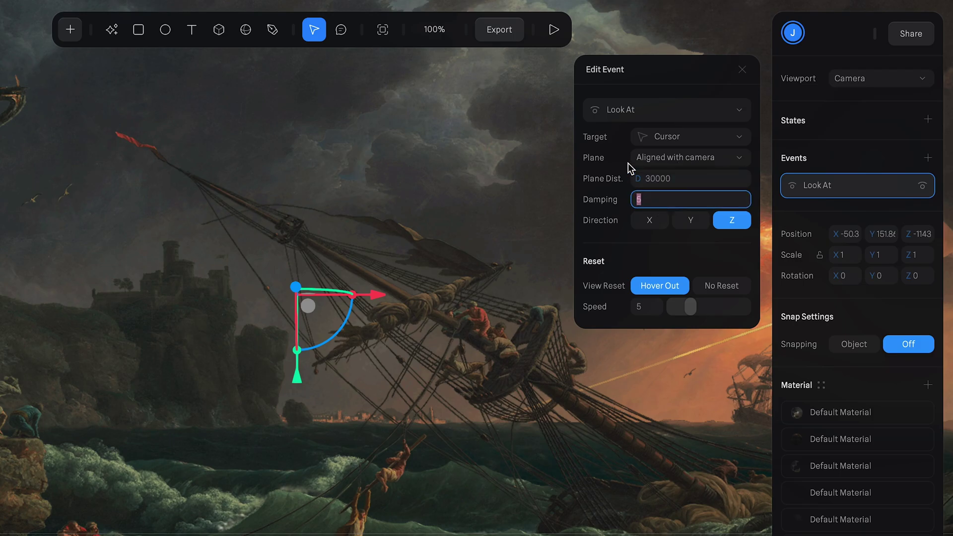
{"action": "left_click", "coordinate": [556, 37]}
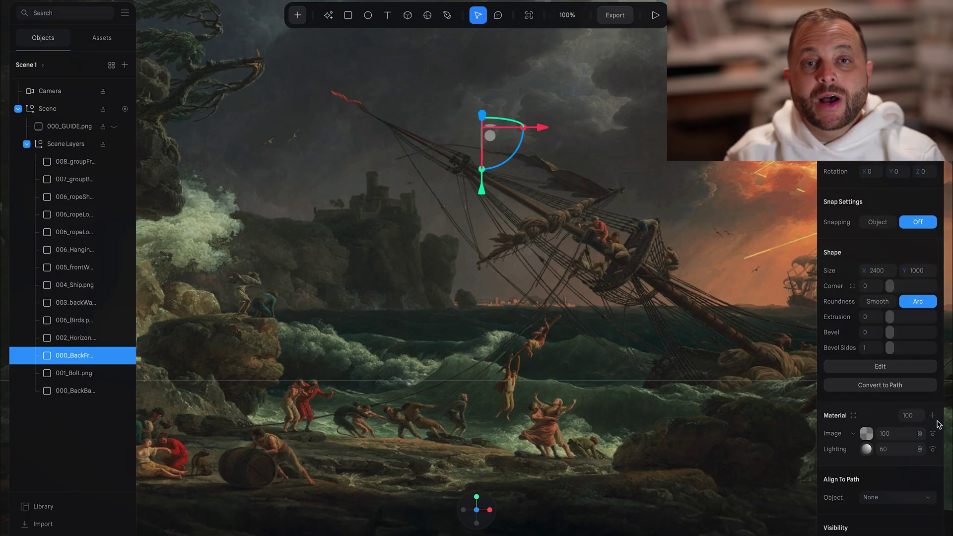
Add a Depth layer to the backdrop material, recolour its ramp and move its centre lower.
{"action": "left_click", "coordinate": [932, 415]}
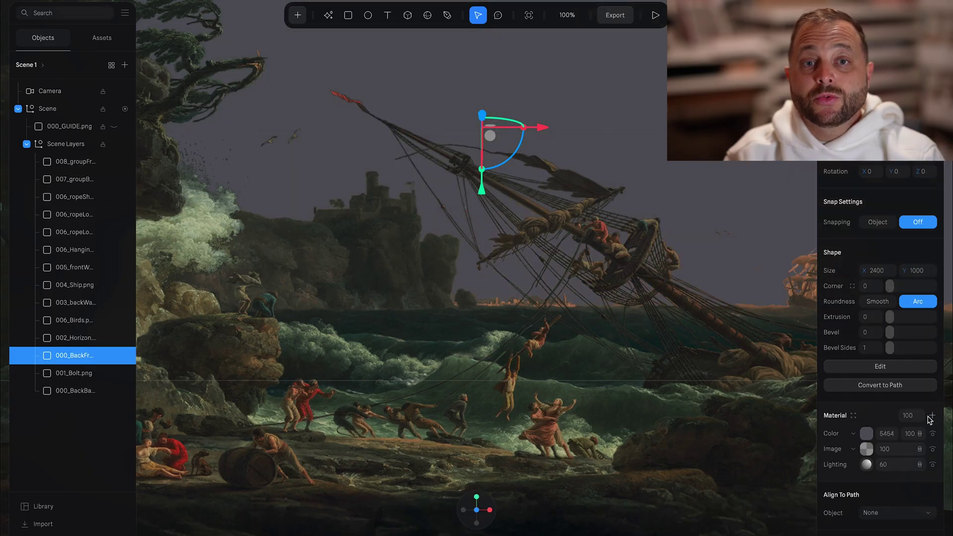
{"action": "left_click", "coordinate": [854, 433]}
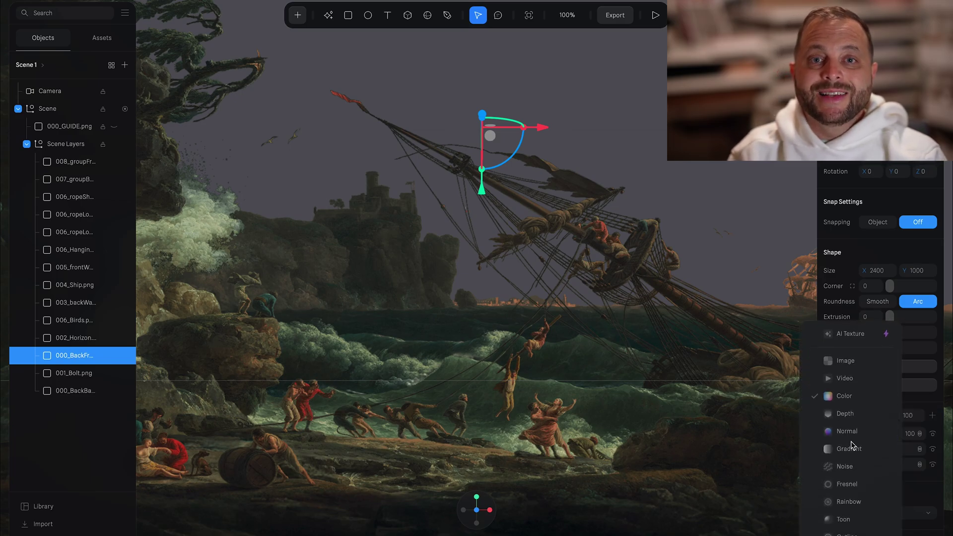
{"action": "left_click", "coordinate": [845, 339]}
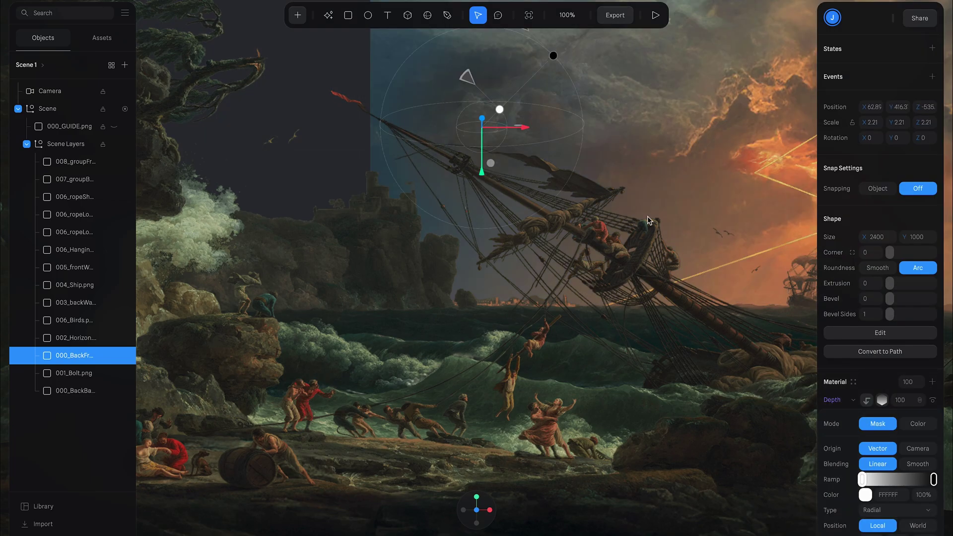
{"action": "left_click", "coordinate": [921, 479]}
{"action": "left_click_drag", "start_coordinate": [482, 118], "coordinate": [784, 451]}
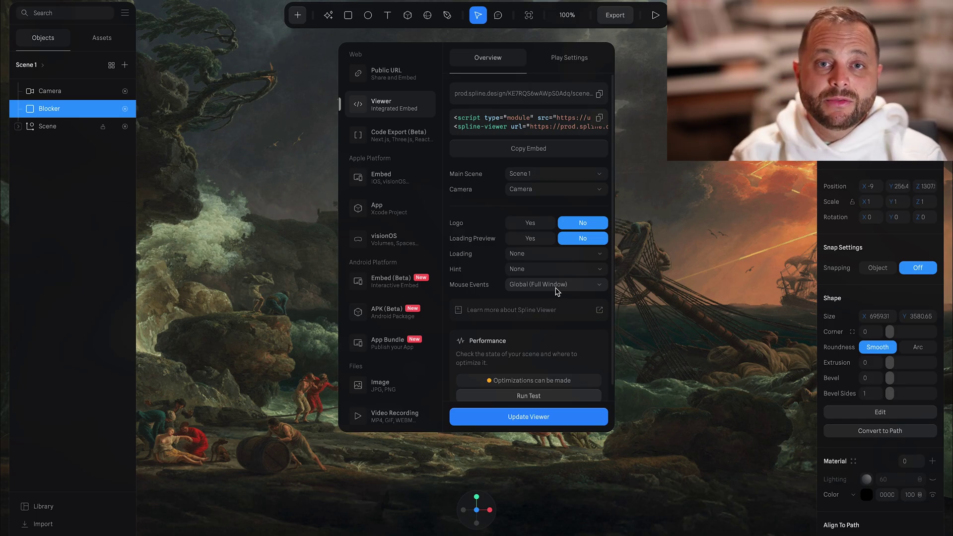
Review the Viewer's Play Settings, then copy the prod.spline.design embed URL from Overview.
{"action": "left_click", "coordinate": [570, 58]}
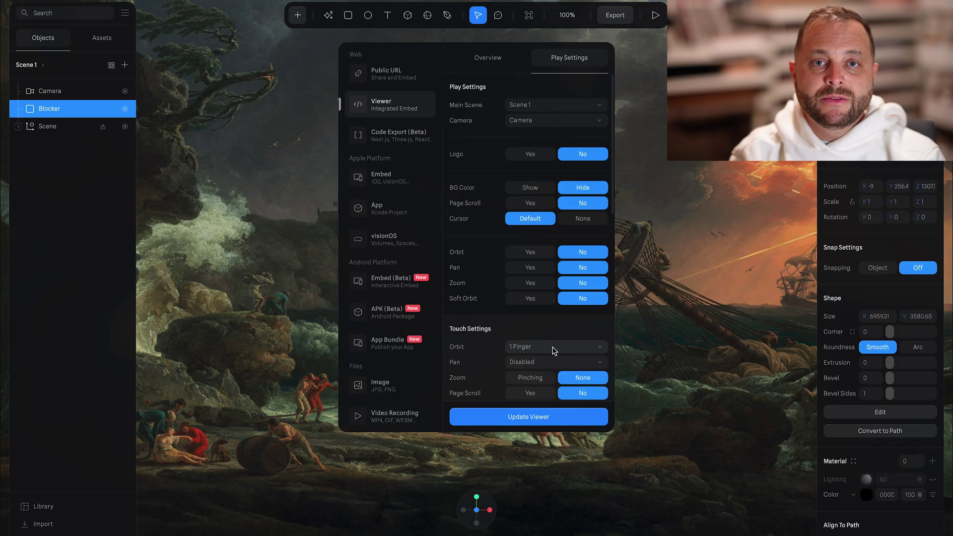
{"action": "scroll", "coordinate": [554, 351], "scroll_direction": "down", "scroll_amount": 3}
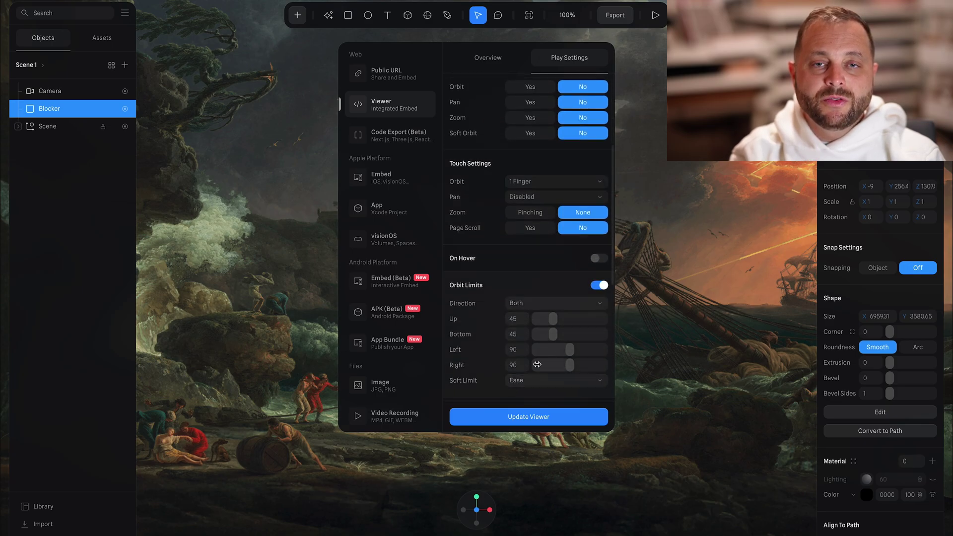
{"action": "left_click", "coordinate": [489, 62]}
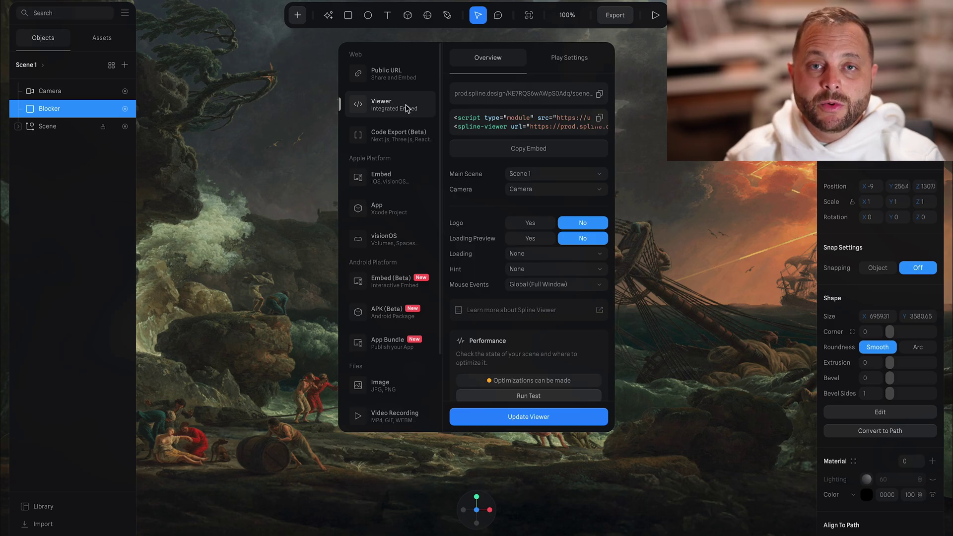
{"action": "left_click", "coordinate": [599, 94]}
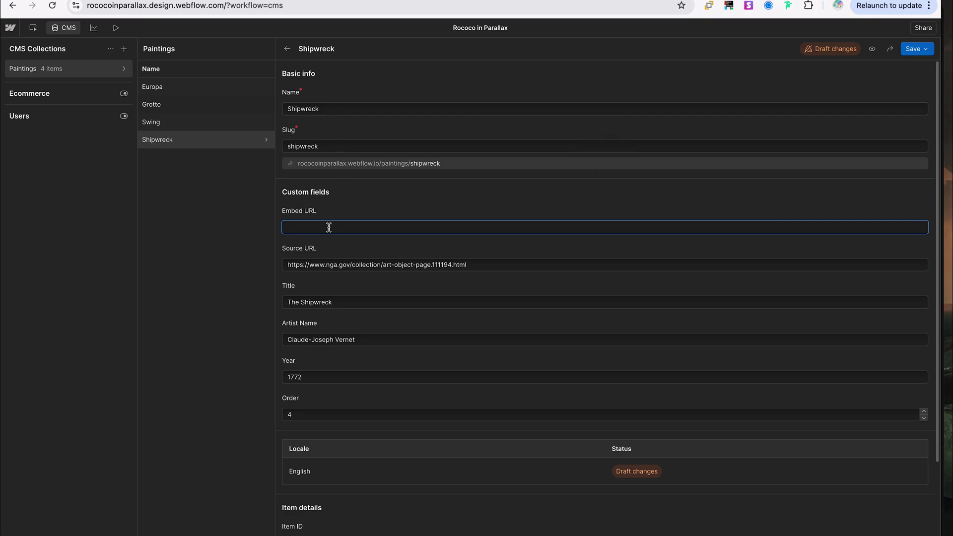
Paste the Spline link into Shipwreck's Embed URL field and save the item changes.
{"action": "key", "text": "ctrl+v"}
{"action": "left_click", "coordinate": [530, 214]}
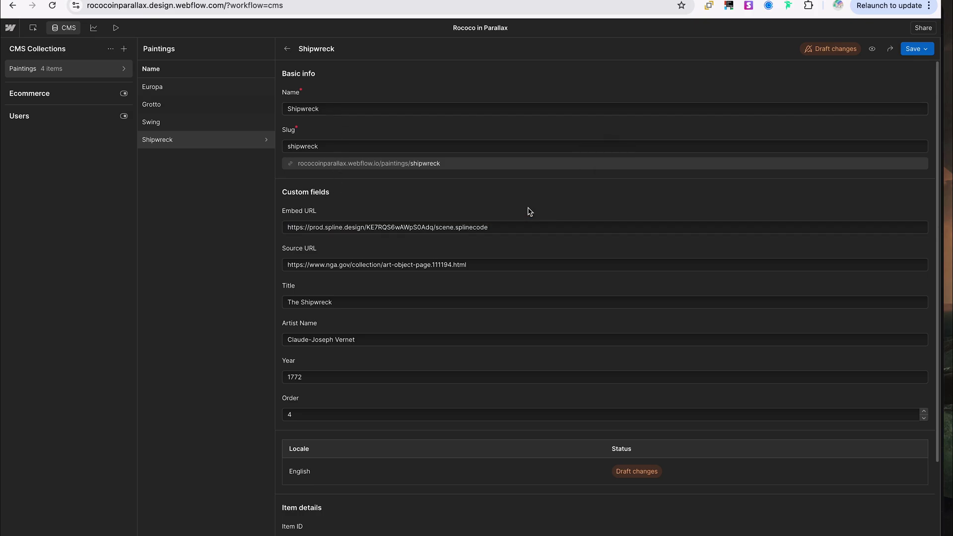
{"action": "left_click", "coordinate": [919, 49]}
{"action": "left_click", "coordinate": [900, 80]}
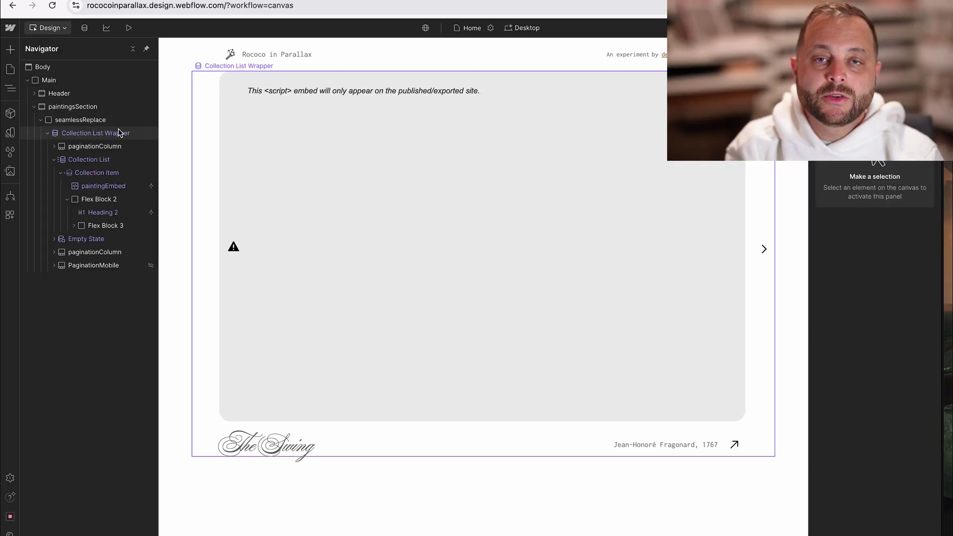
Select paintingEmbed under Collection List > Collection Item and reveal its Landscape (3:2), Fill size options.
{"action": "left_click", "coordinate": [117, 160]}
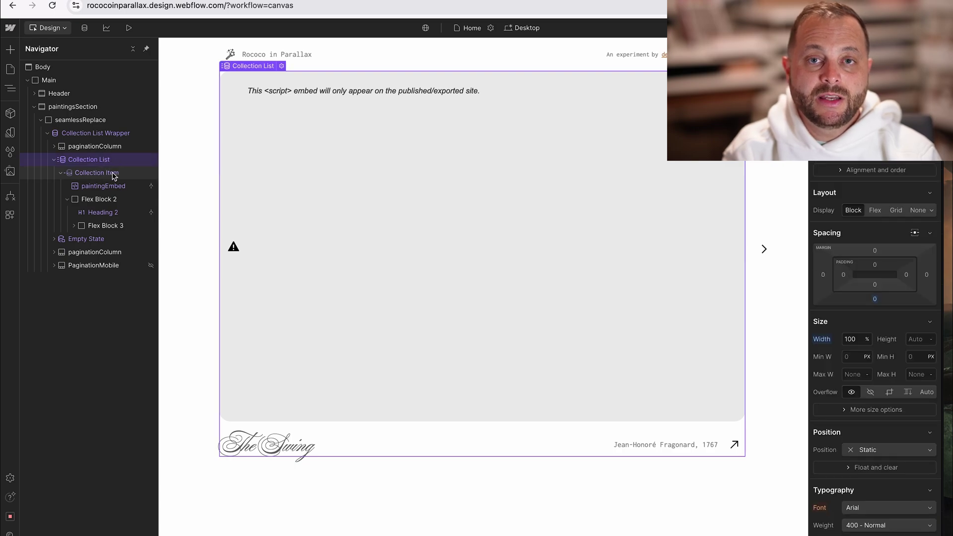
{"action": "left_click", "coordinate": [109, 172]}
{"action": "left_click", "coordinate": [112, 186]}
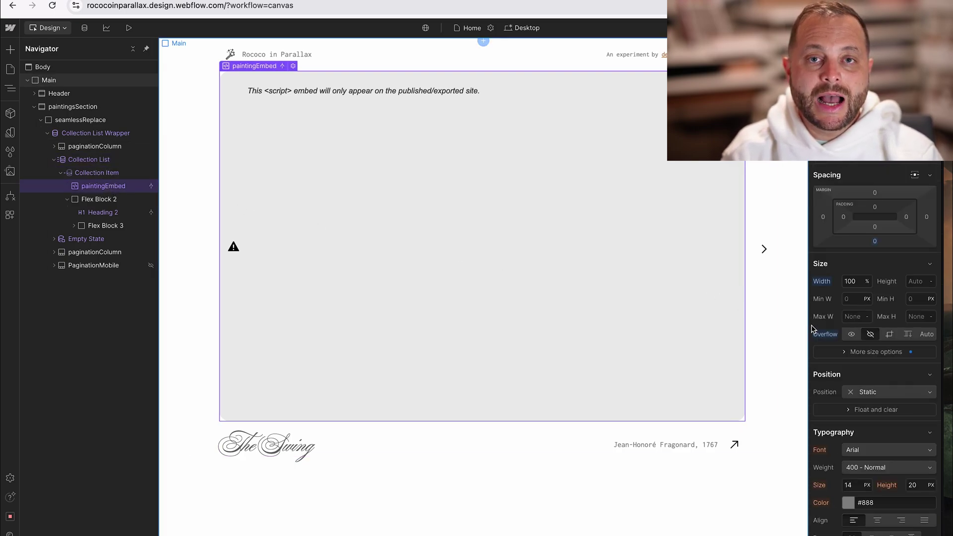
{"action": "left_click", "coordinate": [870, 352]}
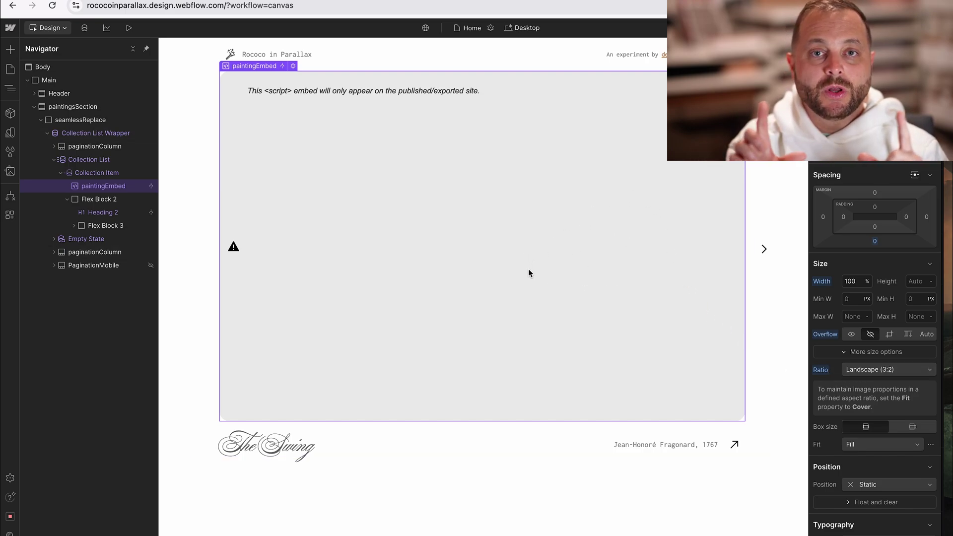
Copy Spline's viewer embed code and paste it into the painting embed's code editor.
{"action": "left_click", "coordinate": [294, 68]}
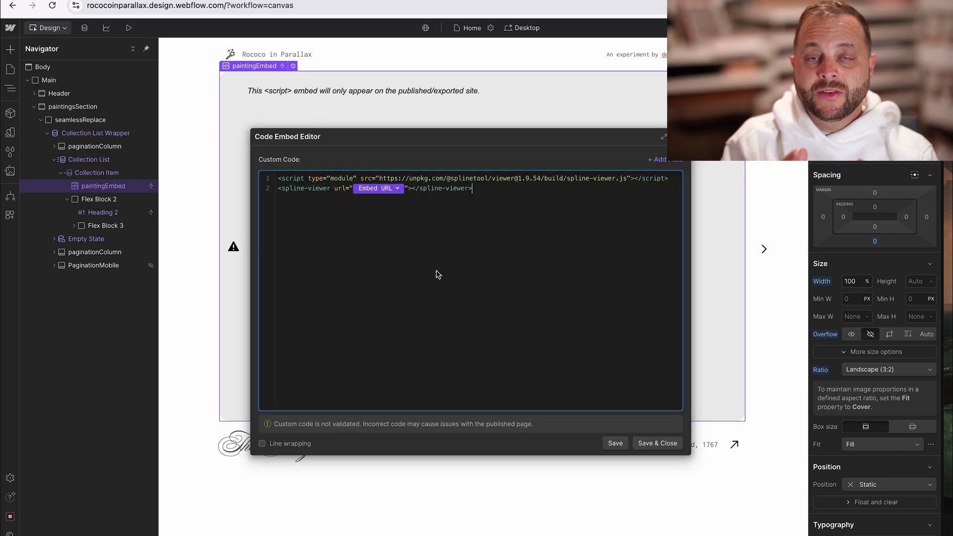
{"action": "key", "text": "super+Tab"}
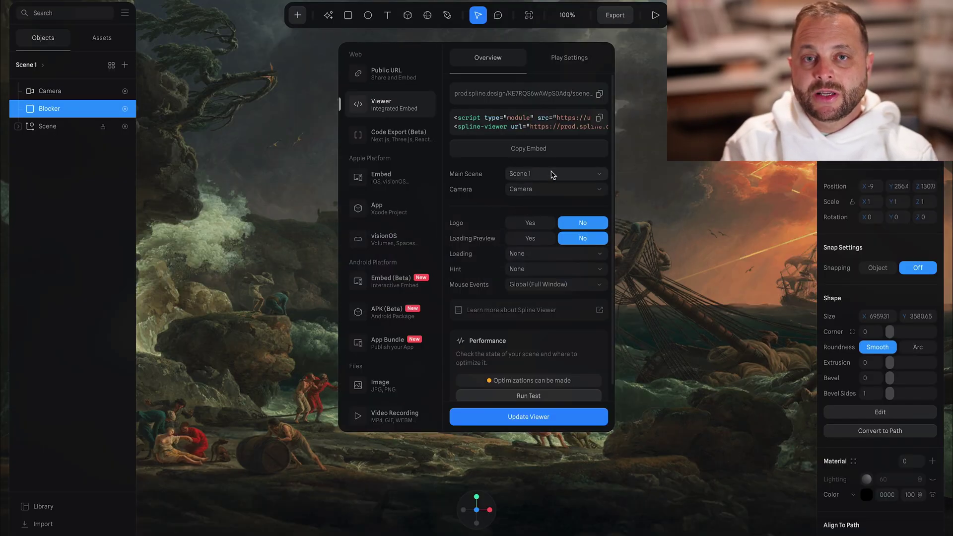
{"action": "left_click", "coordinate": [600, 120]}
{"action": "key", "text": "super+Tab"}
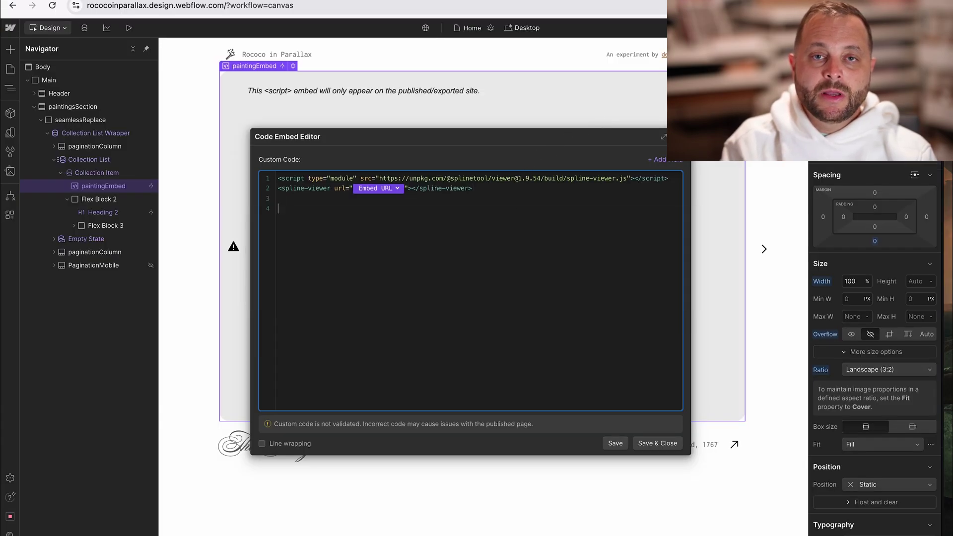
{"action": "key", "text": "super+v"}
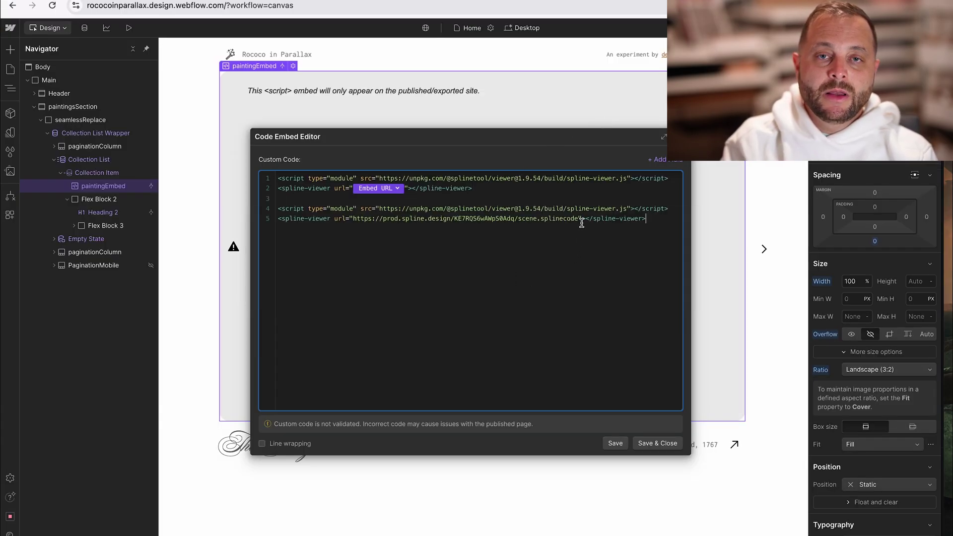
Delete the hard-coded scene URL and bring up the CMS fields to insert Embed URL.
{"action": "left_click_drag", "start_coordinate": [577, 219], "coordinate": [356, 217]}
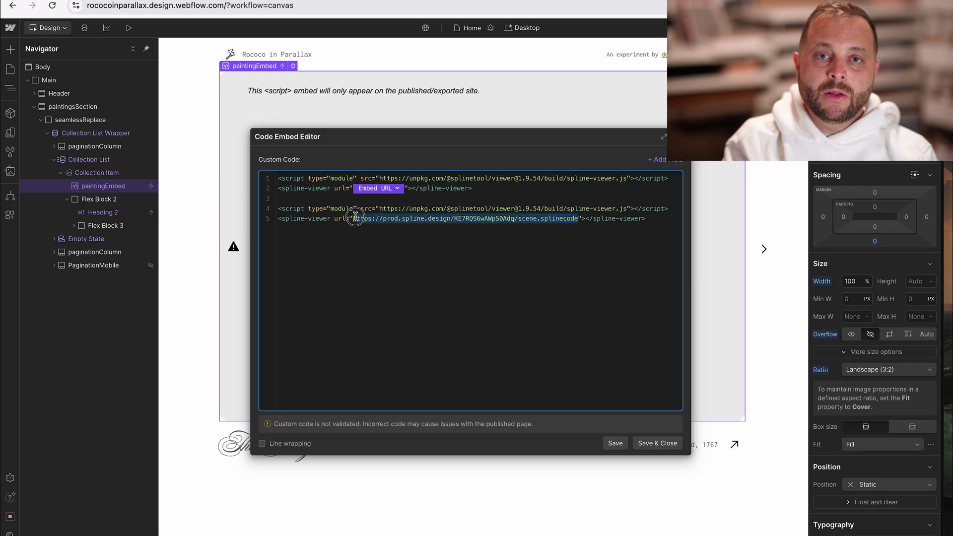
{"action": "key", "text": "BackSpace"}
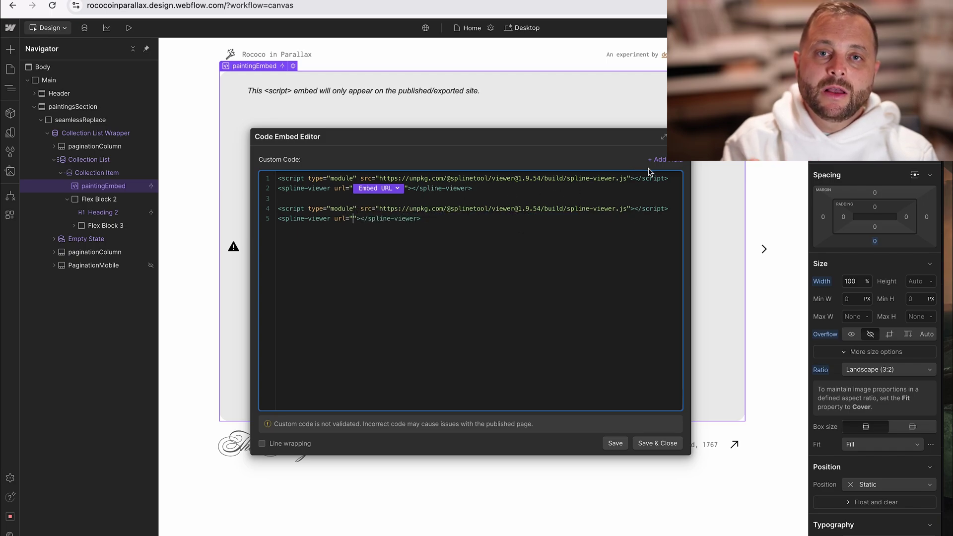
{"action": "left_click", "coordinate": [665, 160]}
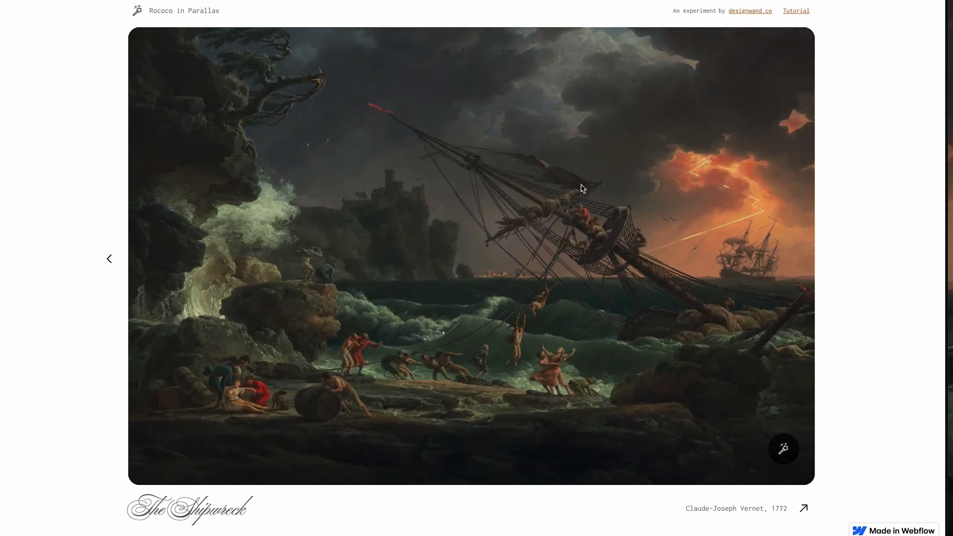
Scroll to the live slider and step it forward to the Vista from a Grotto slide.
{"action": "scroll", "coordinate": [492, 170], "scroll_direction": "down", "scroll_amount": 1}
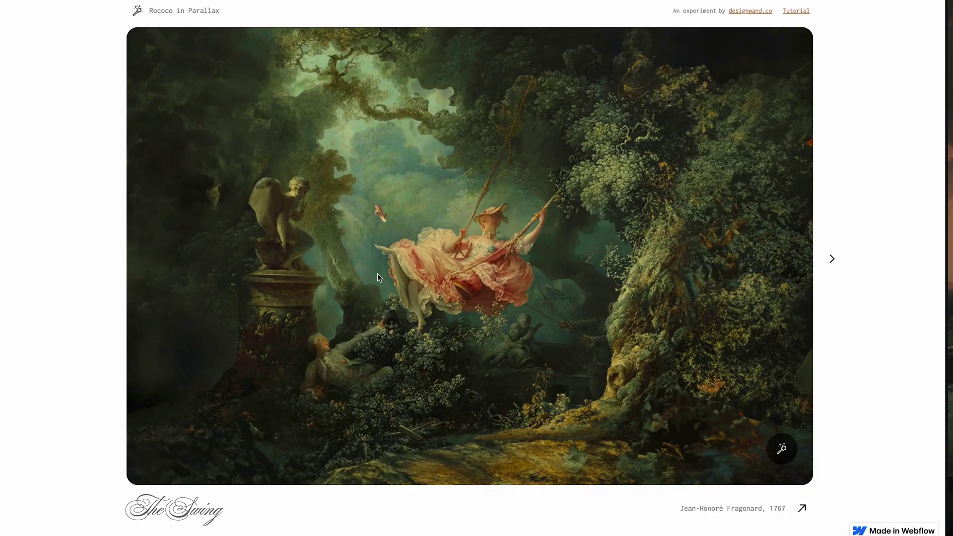
{"action": "left_click", "coordinate": [832, 258]}
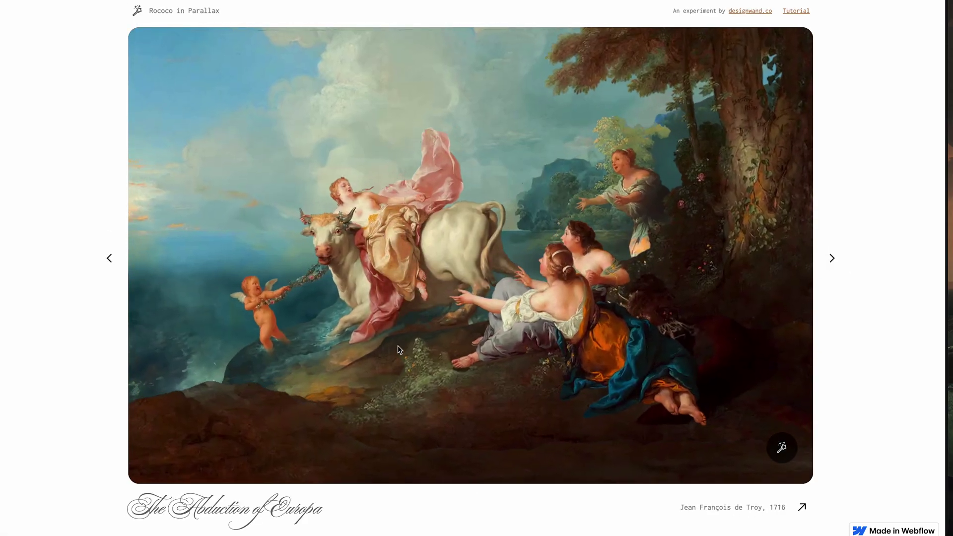
{"action": "left_click", "coordinate": [837, 263]}
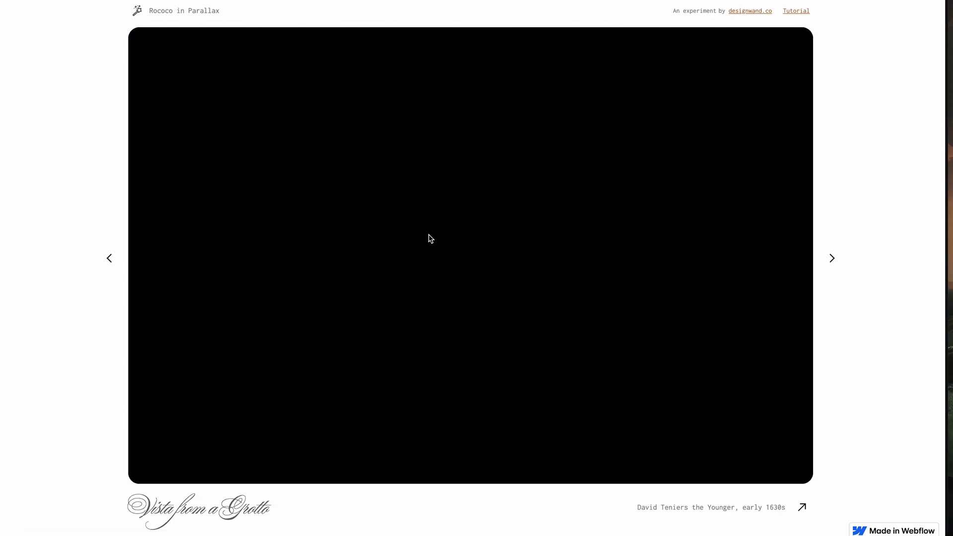